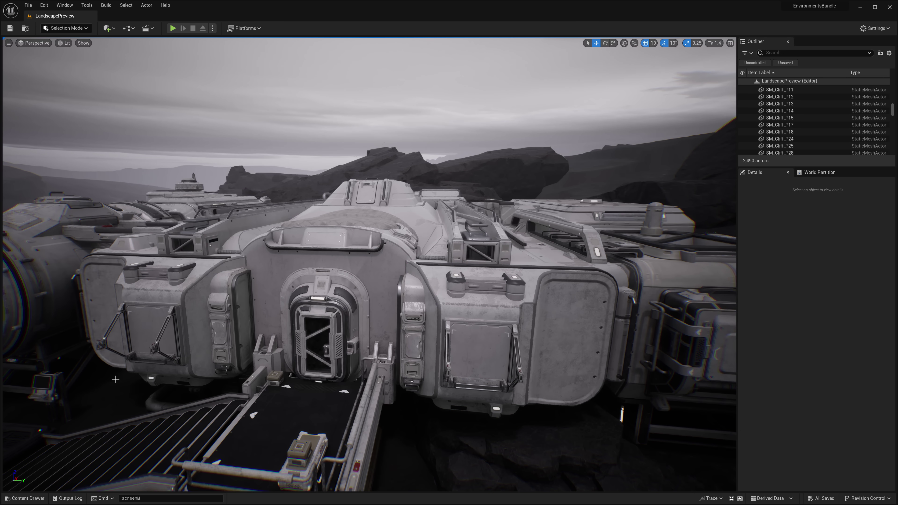
# Step: Open the PreviewSceneIndoor level from the ModularSciFi Levels folder
pyautogui.click(28, 499)
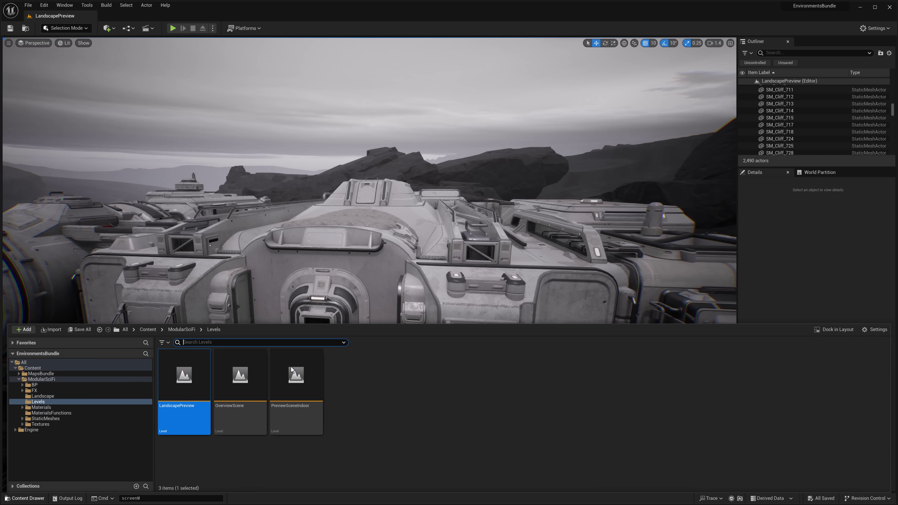
pyautogui.doubleClick(291, 371)
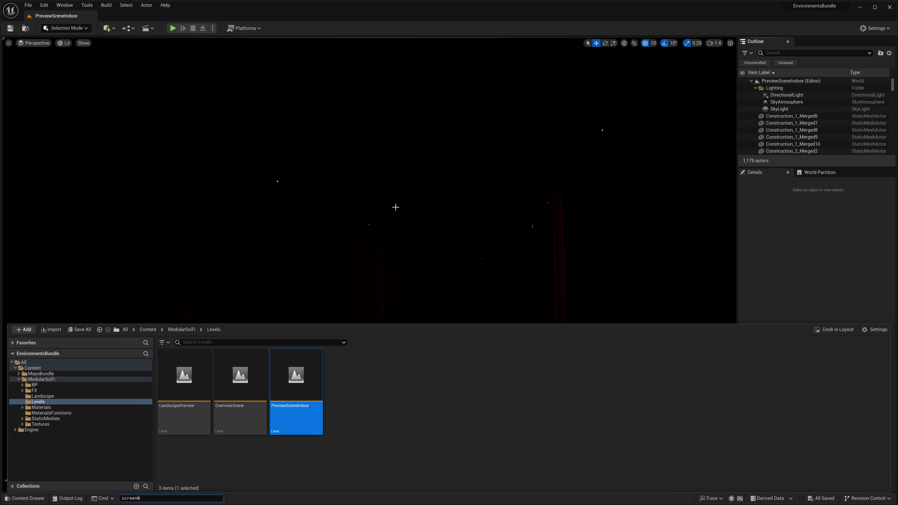
pyautogui.moveTo(397, 206); pyautogui.dragTo(439, 258, button='right')
pyautogui.moveTo(396, 204); pyautogui.dragTo(670, 161, button='right')
# Step: Search the level's actors for "postpro" and select the PostProcessVolume
pyautogui.click(813, 53)
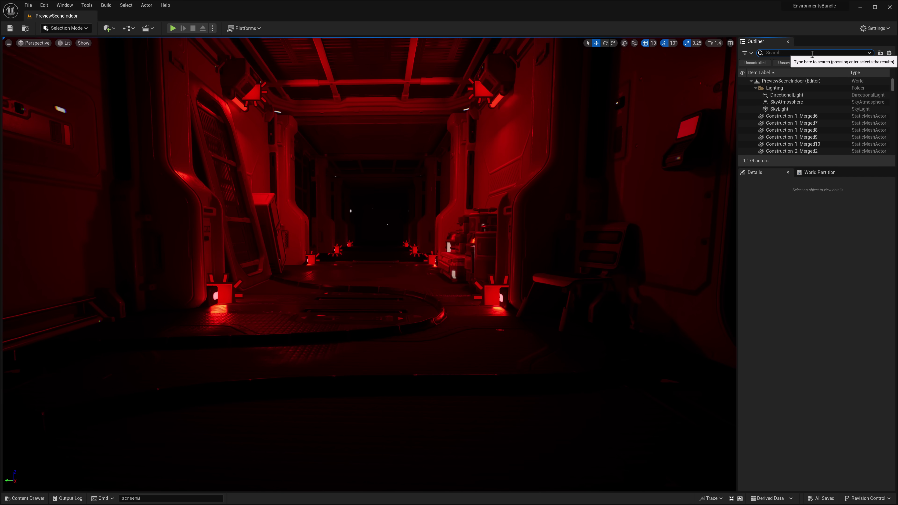
pyautogui.write('post')
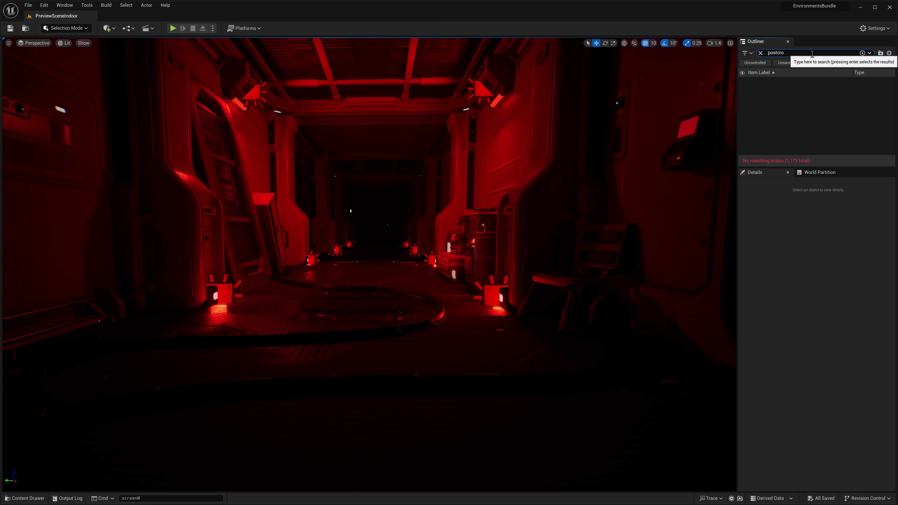
pyautogui.write('pro')
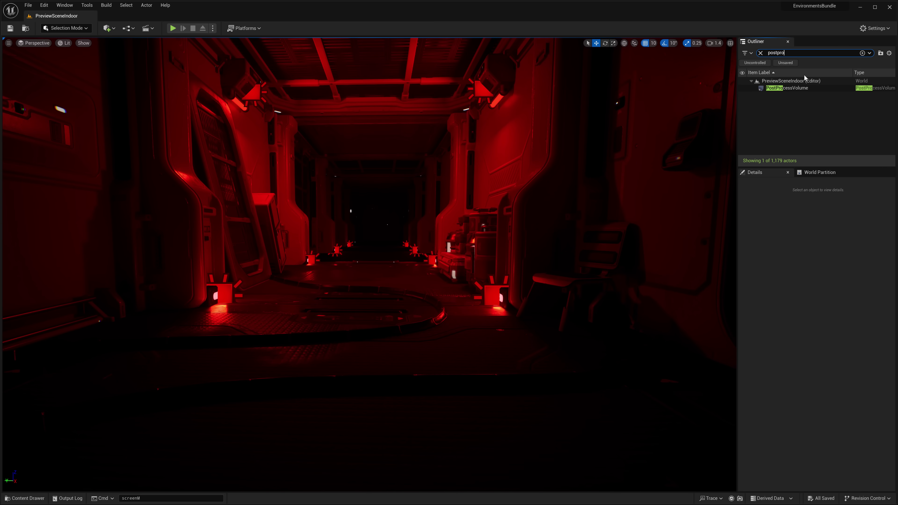
pyautogui.click(797, 89)
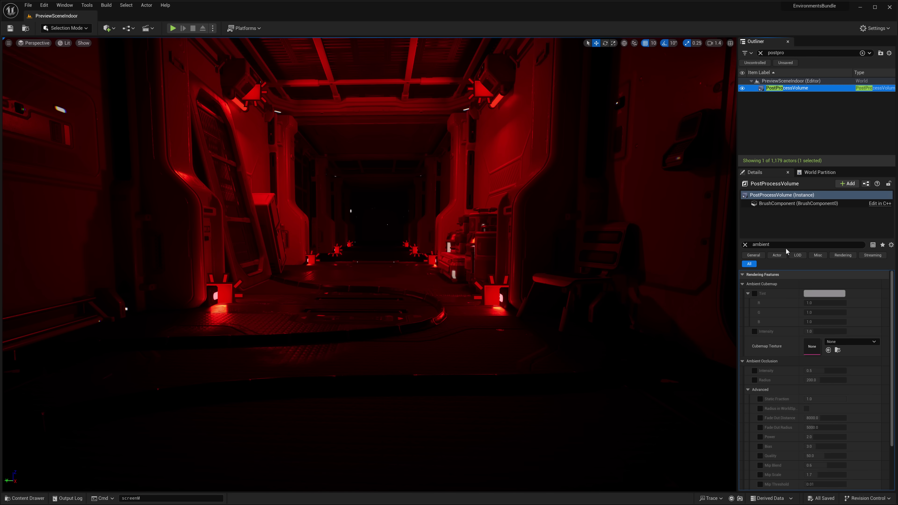
# Step: Enable the Ambient Cubemap tint and intensity overrides on the PostProcessVolume and assign DaylightAmbientCubemap as the cubemap texture
pyautogui.click(786, 245)
pyautogui.click(755, 293)
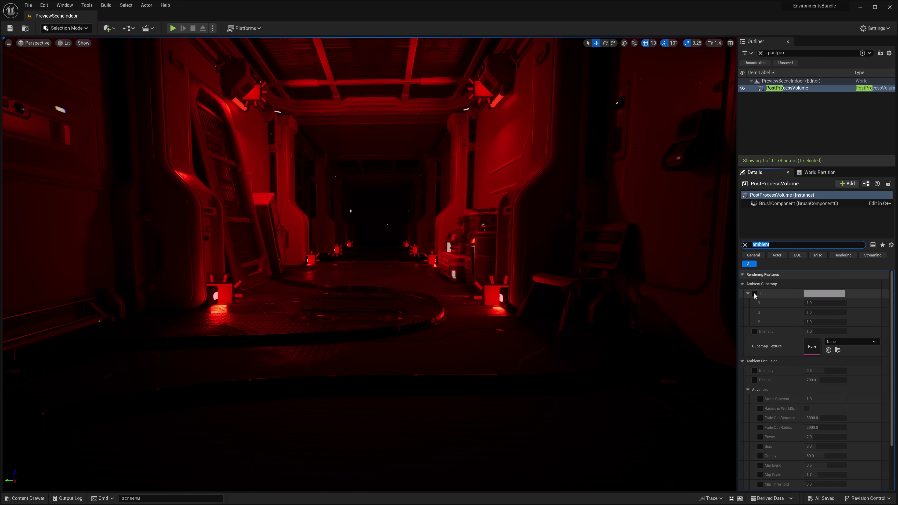
pyautogui.click(755, 332)
pyautogui.click(845, 342)
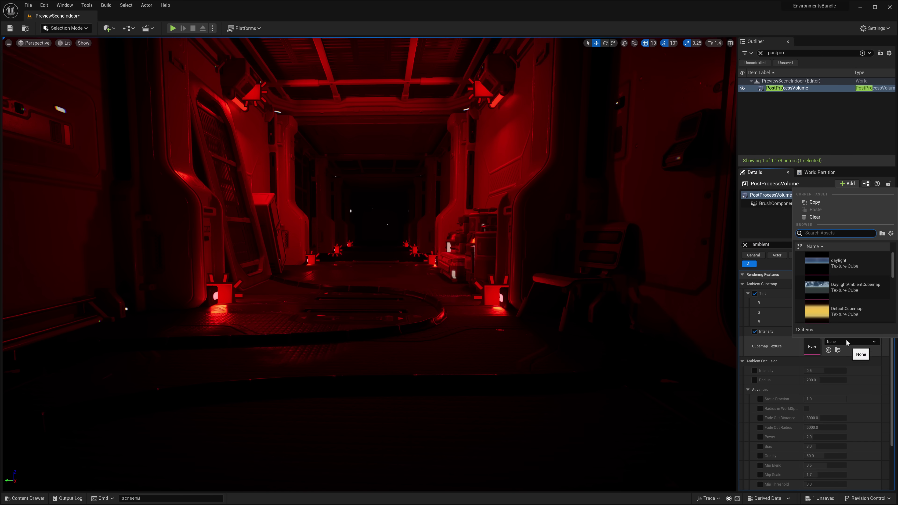
pyautogui.click(845, 261)
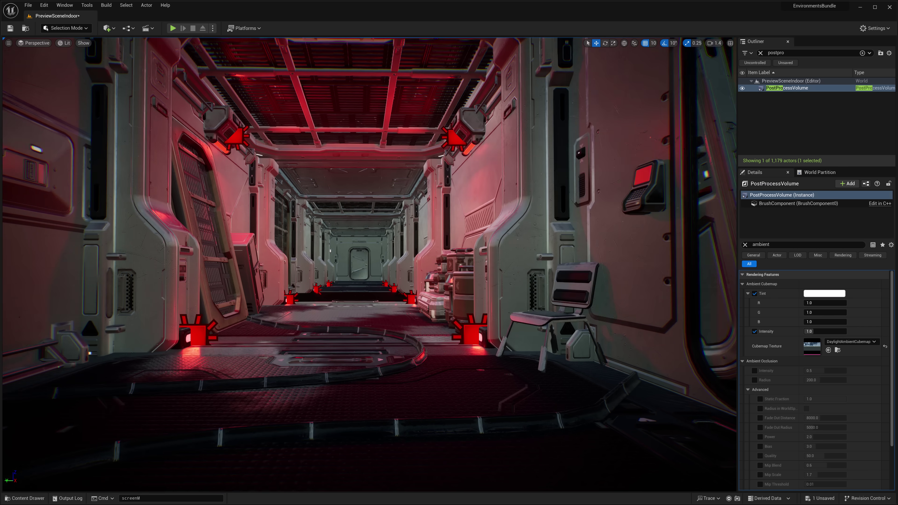
pyautogui.moveTo(370, 264); pyautogui.dragTo(324, 267, button='right')
pyautogui.press('w')
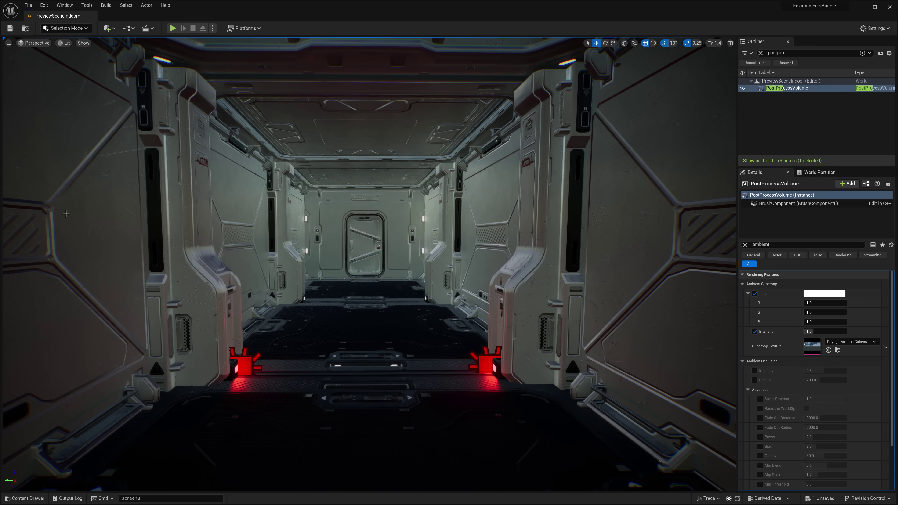
# Step: Open the OverviewScene level of ModularSciFi and look over the modular buildings and props laid out on the floor
pyautogui.click(25, 498)
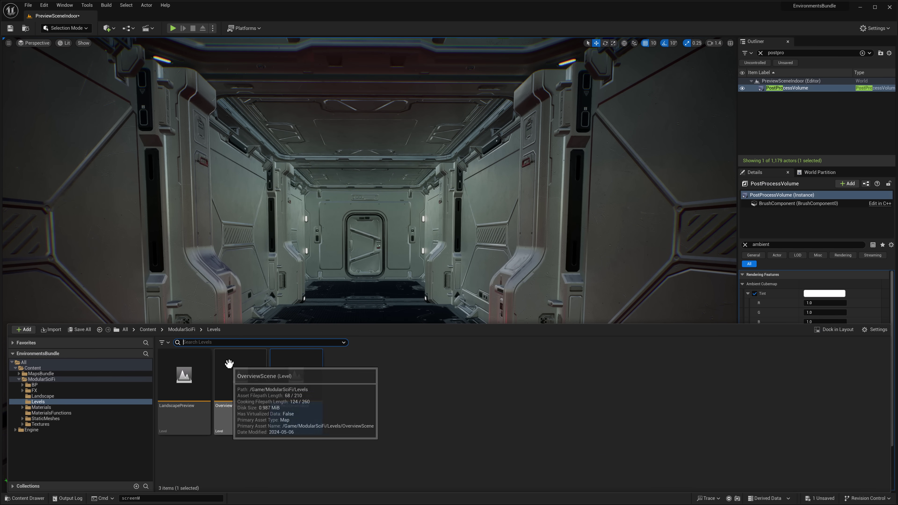
pyautogui.doubleClick(229, 364)
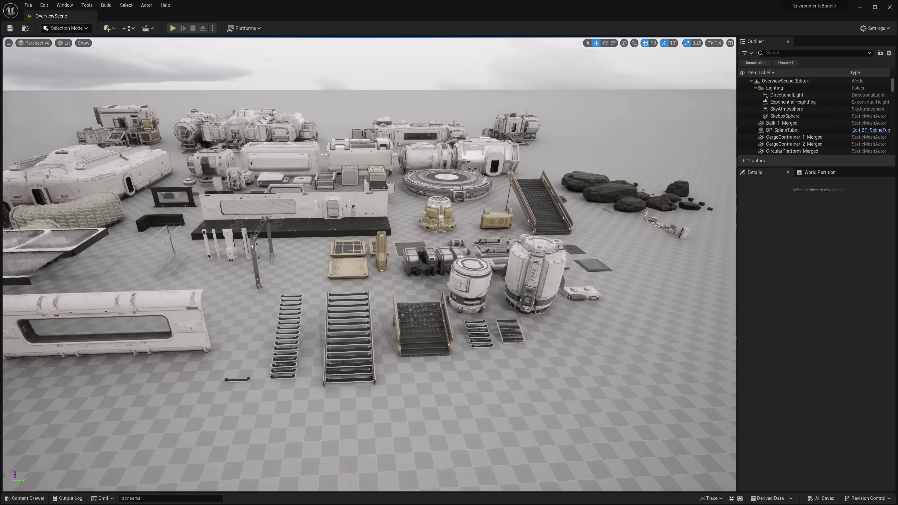
pyautogui.moveTo(370, 264); pyautogui.dragTo(319, 254, button='right')
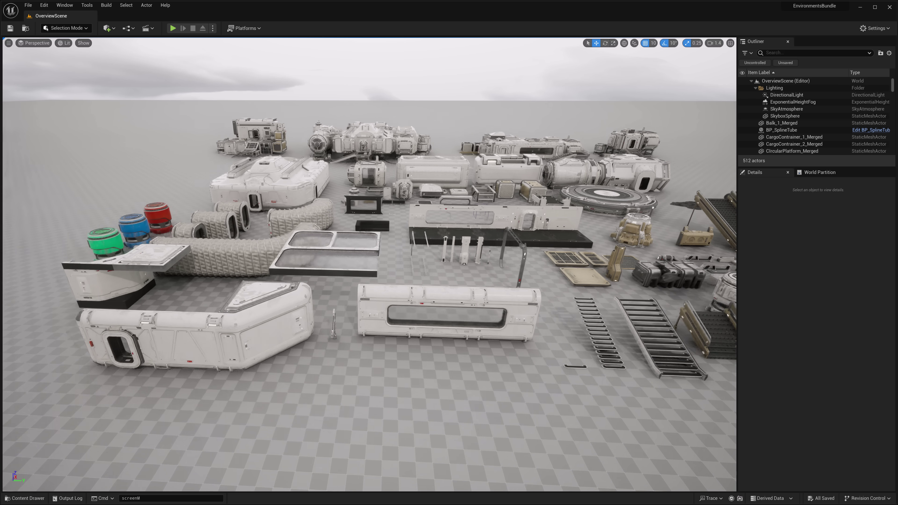
pyautogui.press('a')
pyautogui.moveTo(416, 218); pyautogui.dragTo(426, 218, button='right')
pyautogui.press('d')
pyautogui.press('w')
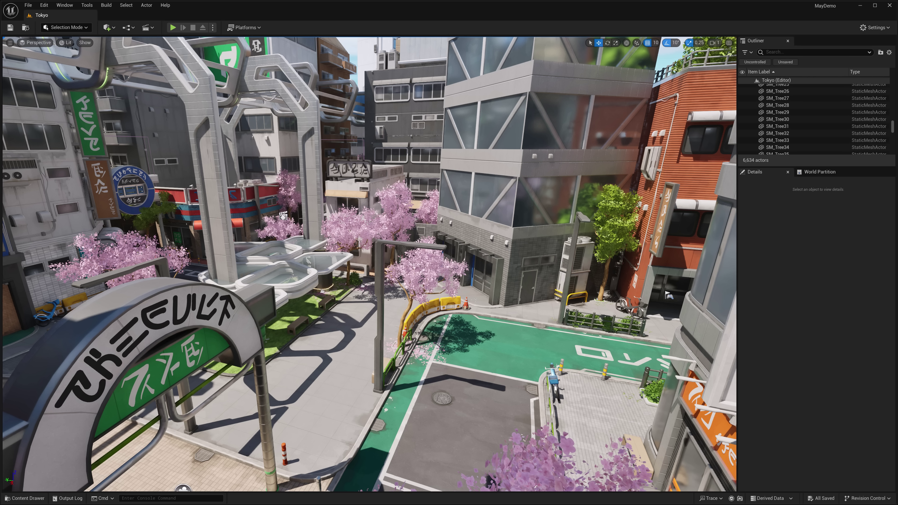
# Step: Look around the Tokyo streets in the MayDemo project and open the Assets_Overview level from the TokyoStylizedEnvironment Maps folder
pyautogui.moveTo(386, 285); pyautogui.dragTo(424, 269, button='right')
pyautogui.press('s')
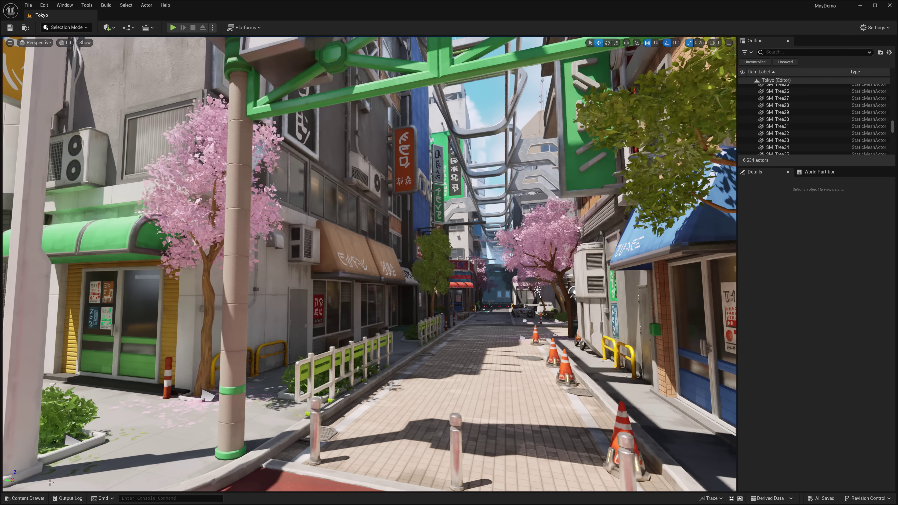
pyautogui.click(26, 498)
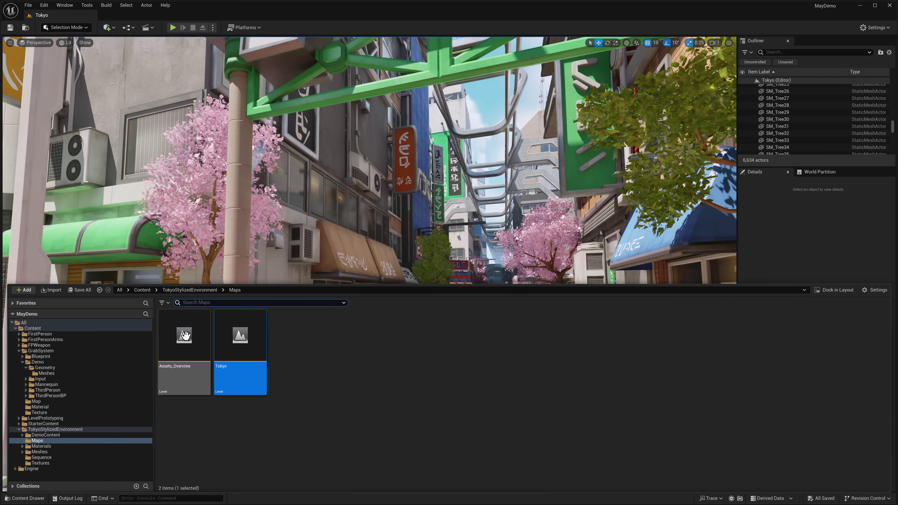
pyautogui.doubleClick(184, 335)
# Step: Examine the street props, signs, wall panels and modular facade pieces laid out in the Assets_Overview level
pyautogui.moveTo(441, 238); pyautogui.dragTo(456, 247, button='right')
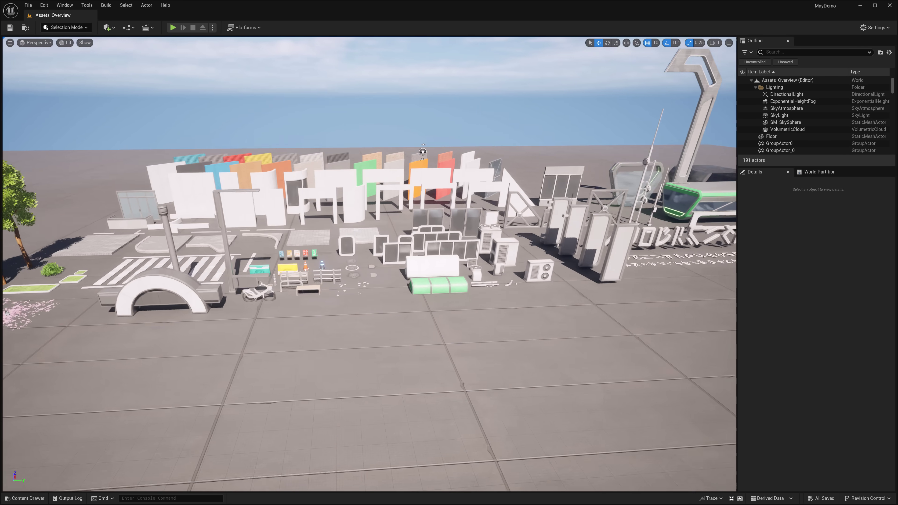
pyautogui.press('q')
pyautogui.press('w')
pyautogui.moveTo(430, 244); pyautogui.dragTo(715, 261, button='right')
pyautogui.press('w')
pyautogui.moveTo(430, 244); pyautogui.dragTo(516, 249, button='right')
pyautogui.press('s')
pyautogui.press('w')
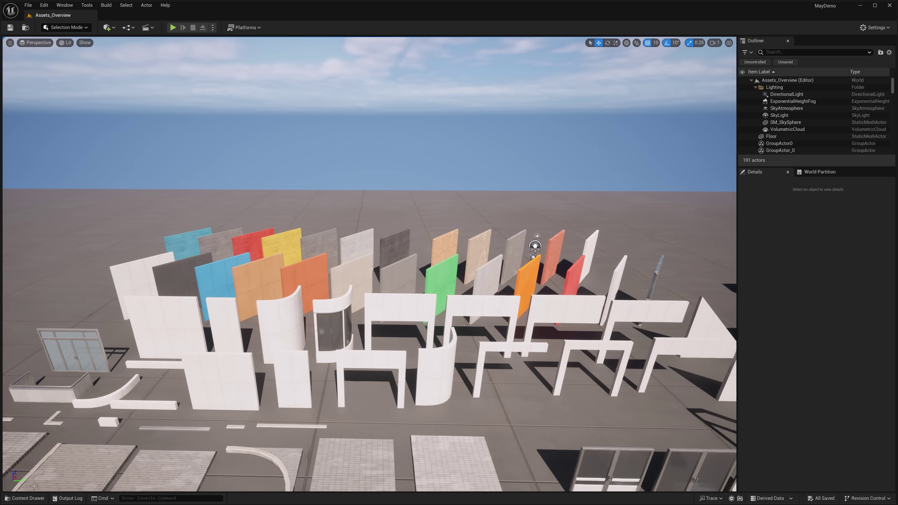
# Step: Reopen the Tokyo level and look over the plaza with the cherry trees and billboards
pyautogui.click(24, 498)
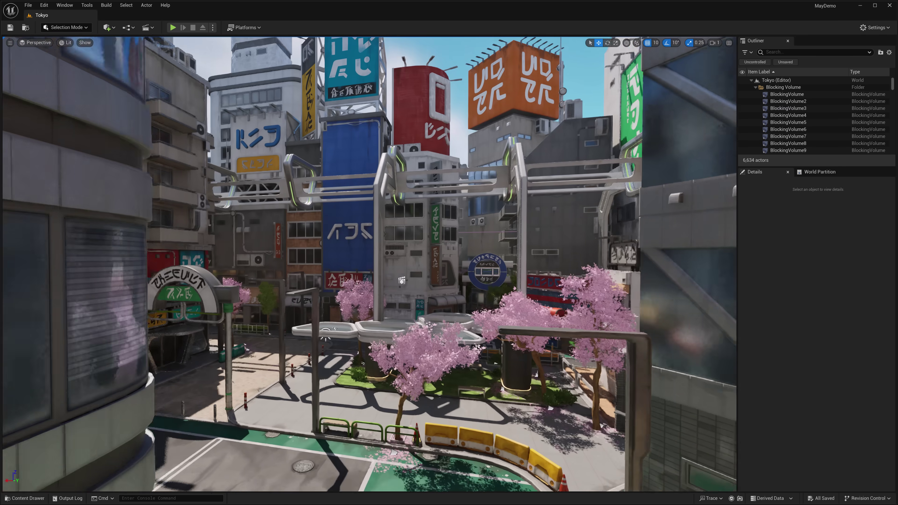
pyautogui.moveTo(323, 275); pyautogui.dragTo(371, 262, button='right')
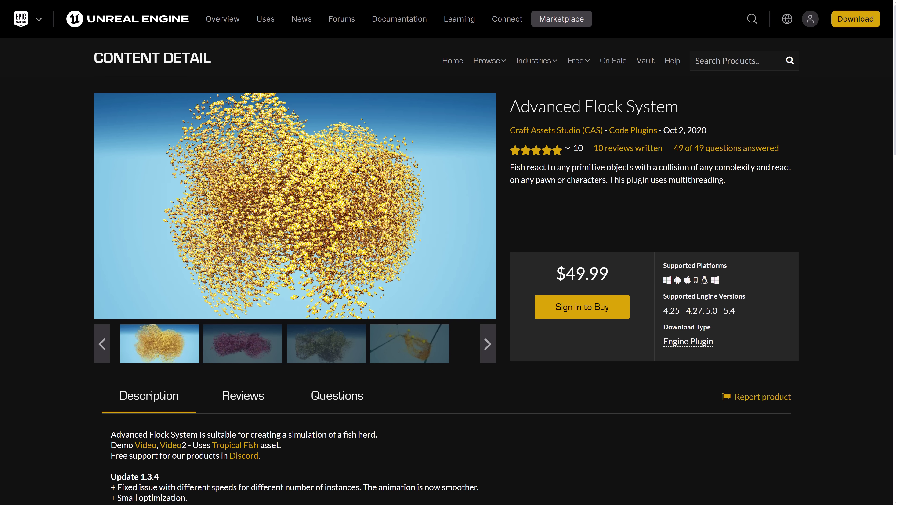
# Step: Review the Advanced Flock System preview images on its Marketplace page and watch its YouTube demo video in full screen
pyautogui.click(398, 350)
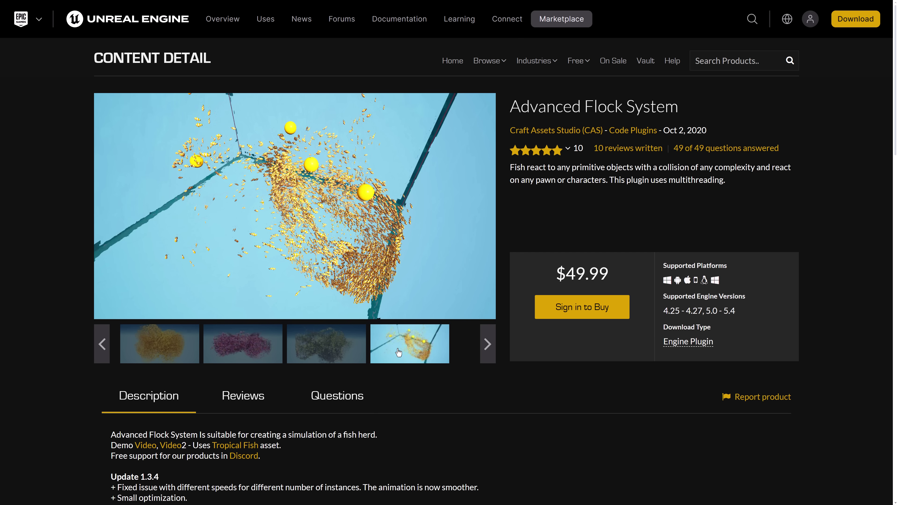
pyautogui.click(328, 344)
pyautogui.scroll(-3, 326, 344)
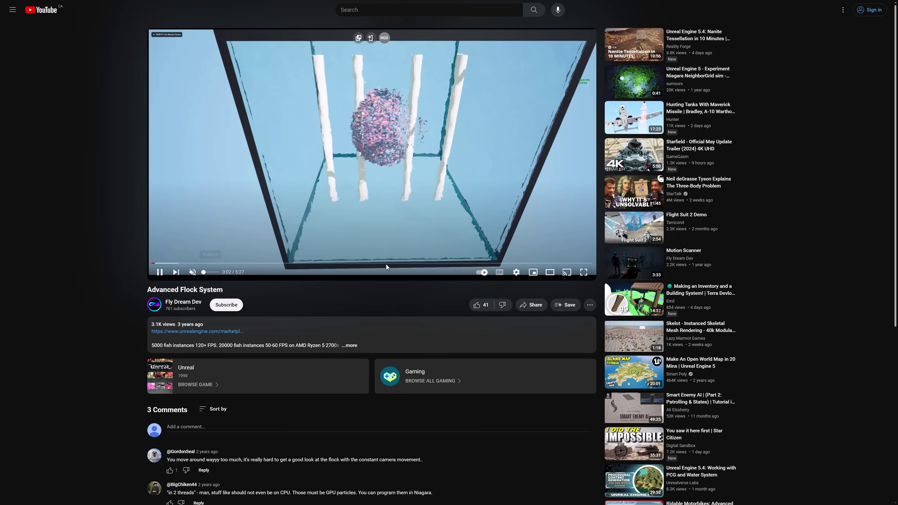
pyautogui.click(583, 272)
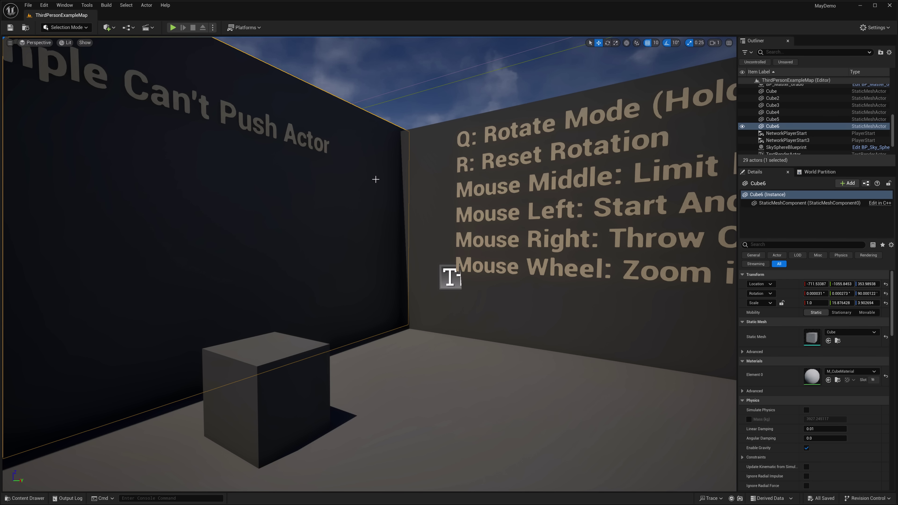
# Step: Play-test ThirdPersonExampleMap in the editor, picking up and releasing objects near the Example Snappable Actors wall
pyautogui.moveTo(449, 245); pyautogui.dragTo(442, 188, button='right')
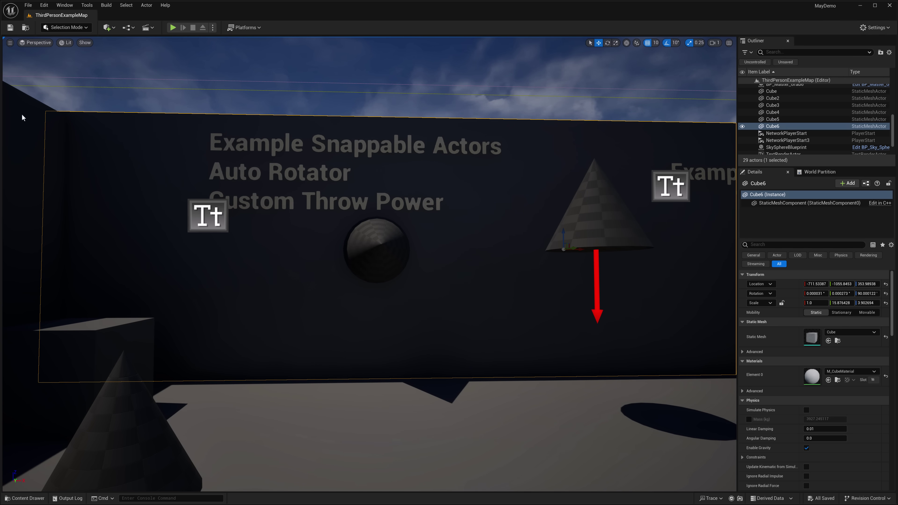
pyautogui.click(174, 27)
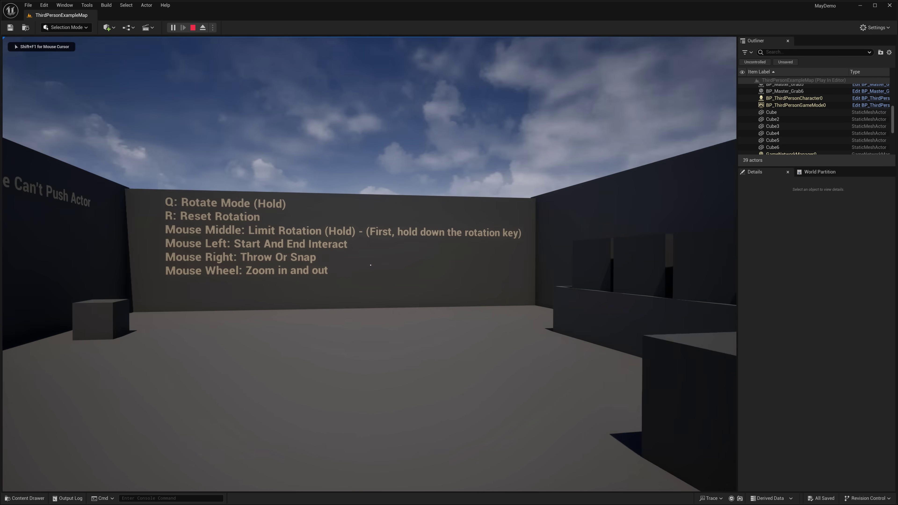
pyautogui.press('w')
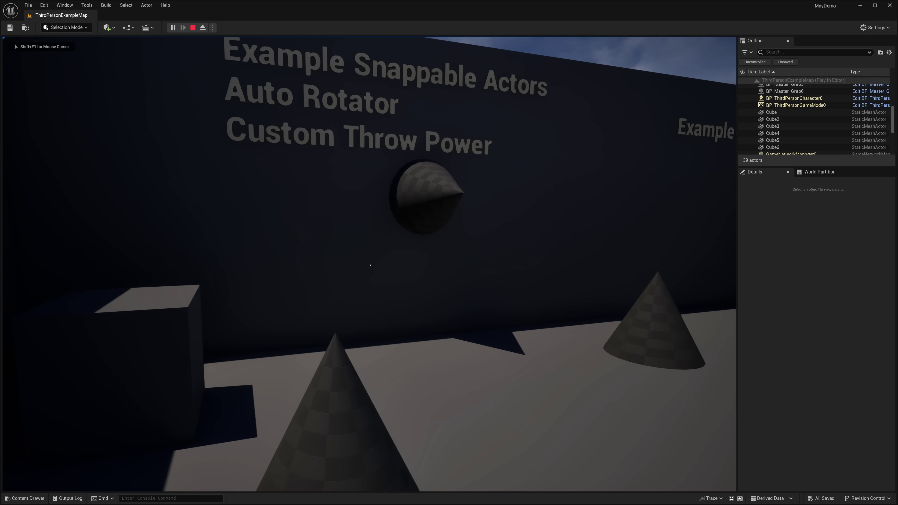
pyautogui.press('e')
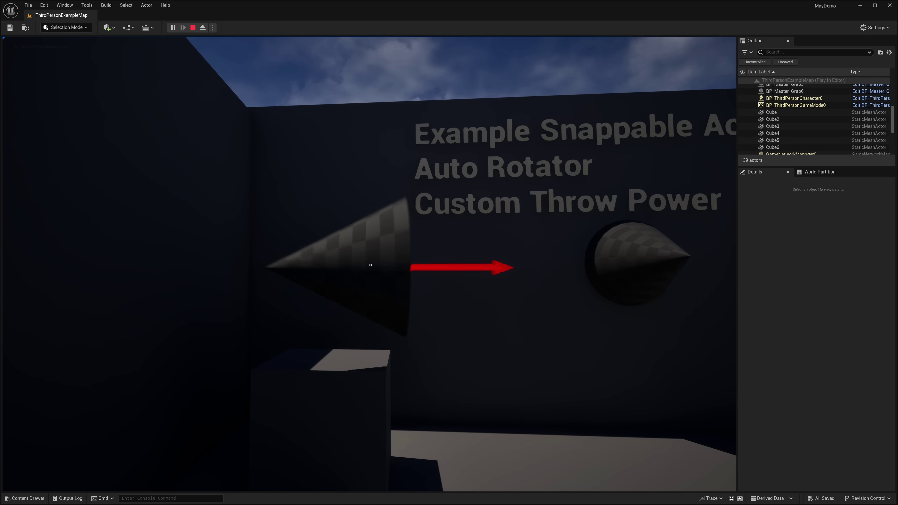
pyautogui.click(370, 265)
pyautogui.press('e')
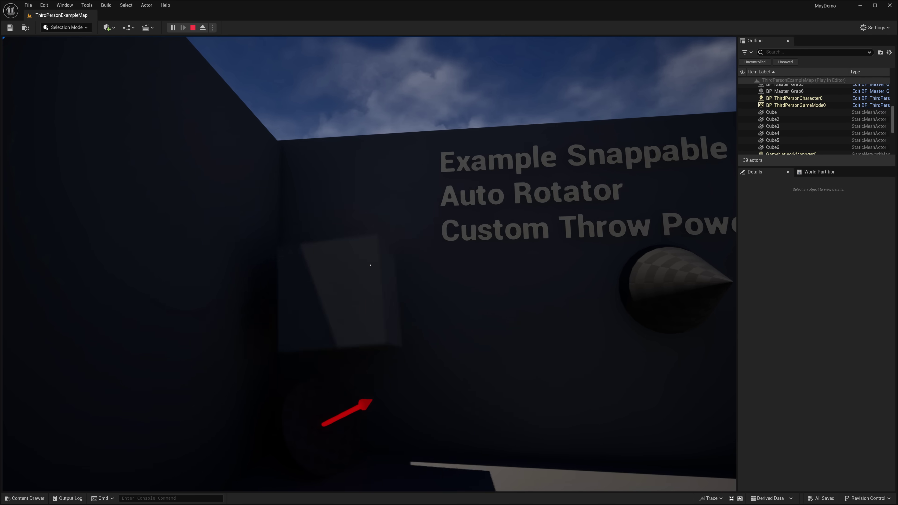
pyautogui.press('e')
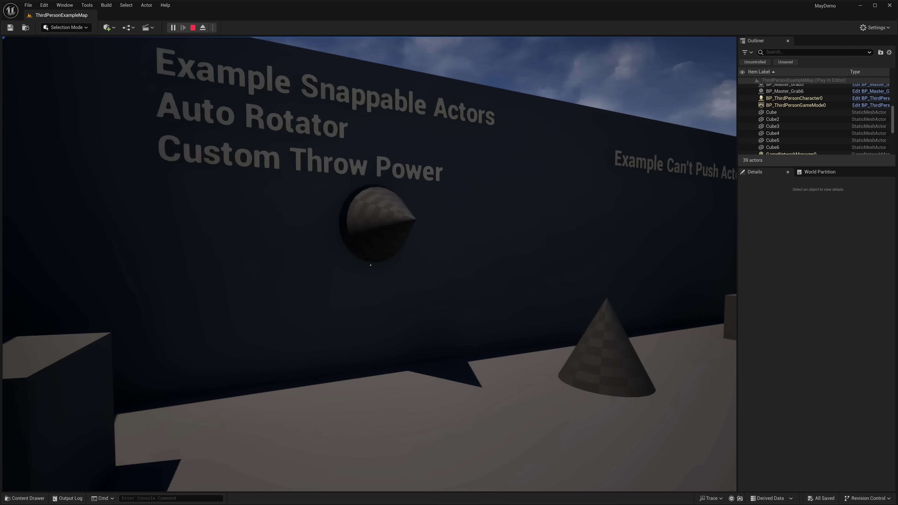
# Step: Test grabbing a cone and snapping it to the wall below the Custom Throw Power text
pyautogui.press('w')
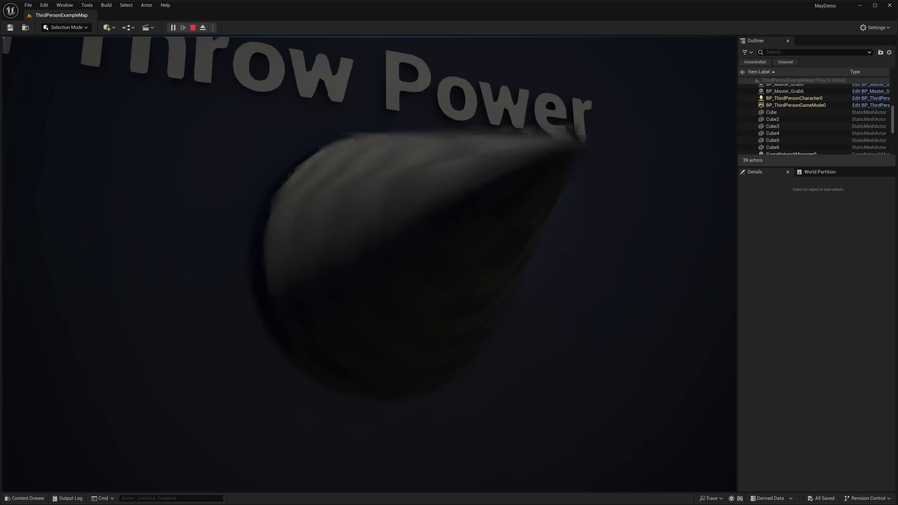
pyautogui.press('s')
pyautogui.press('w')
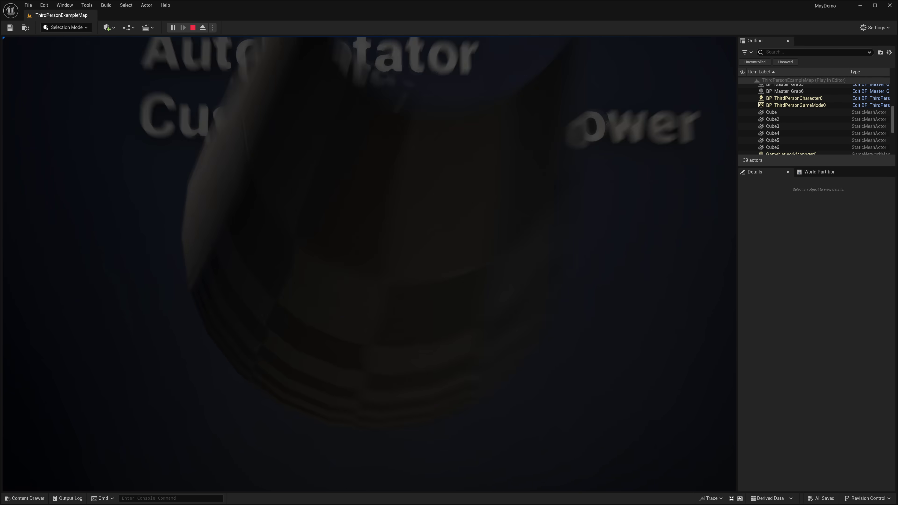
pyautogui.press('s')
pyautogui.press('w')
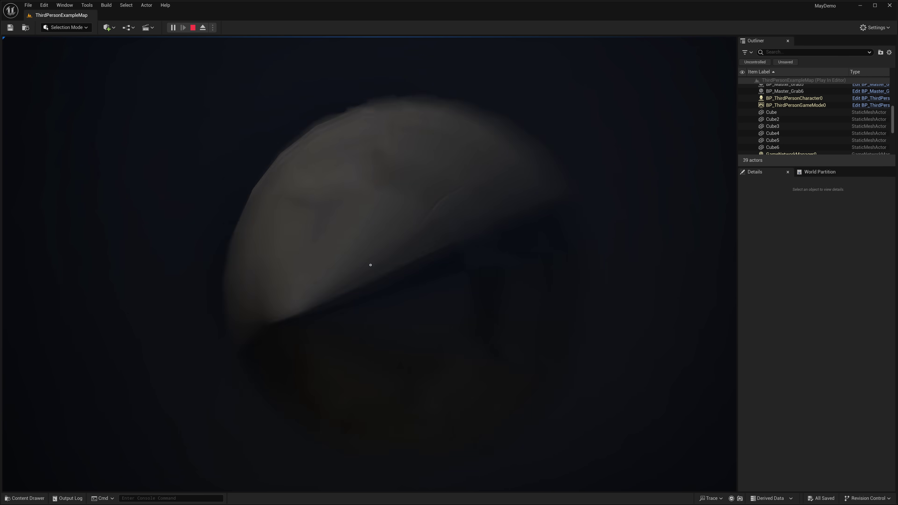
pyautogui.press('s')
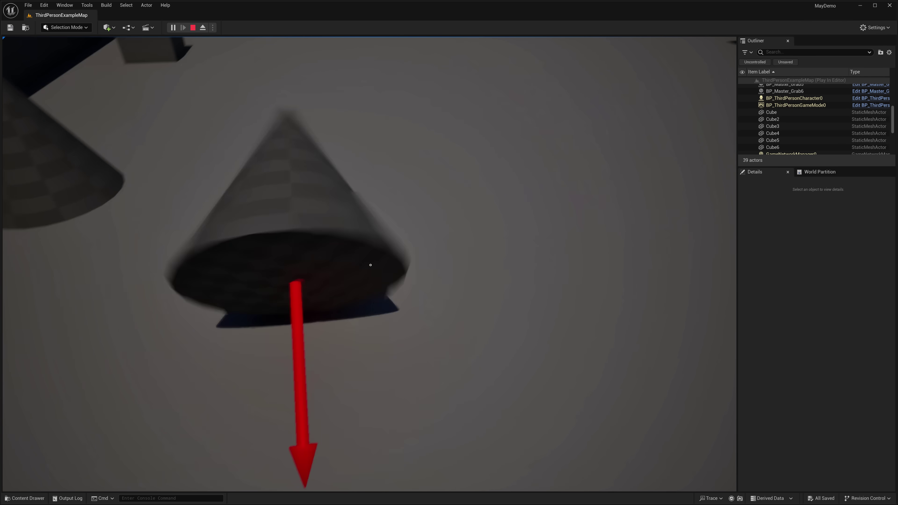
pyautogui.press('w')
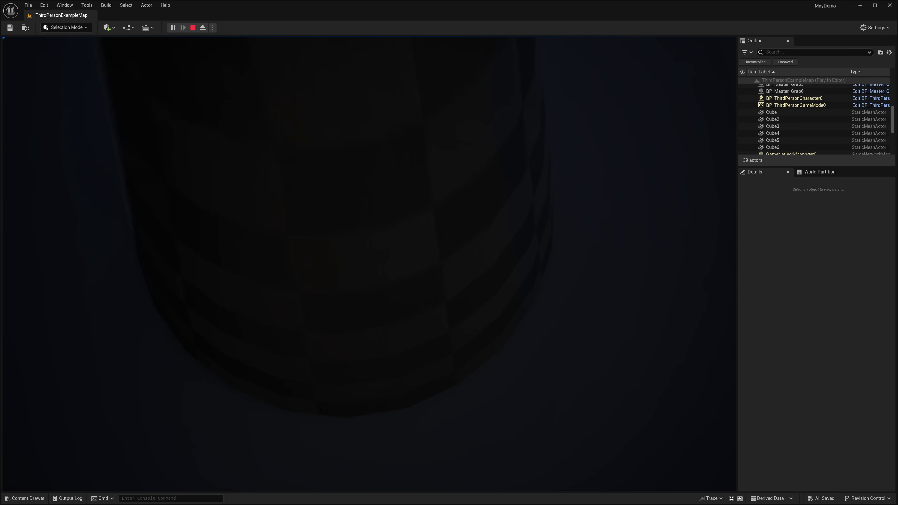
pyautogui.press('s')
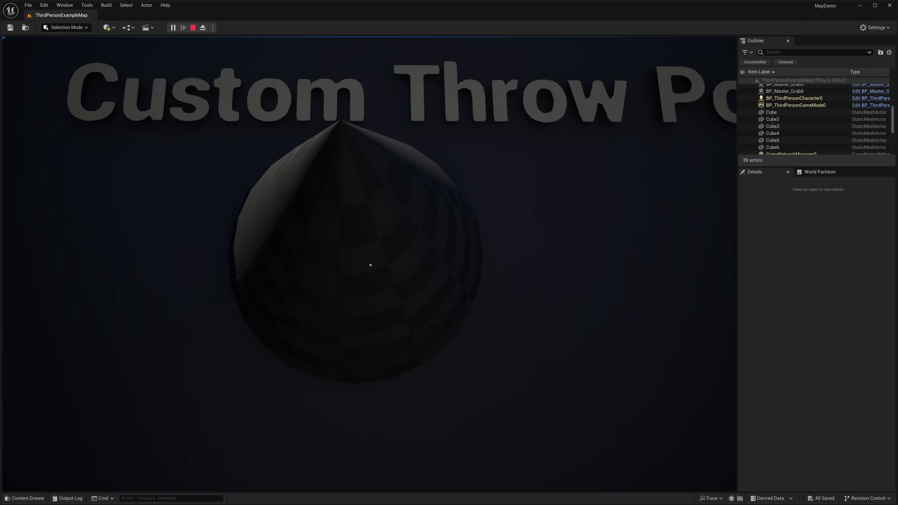
# Step: Pick up the cube below the Example Can't Push Actor text and carry it up against the cone on the floor
pyautogui.press('s')
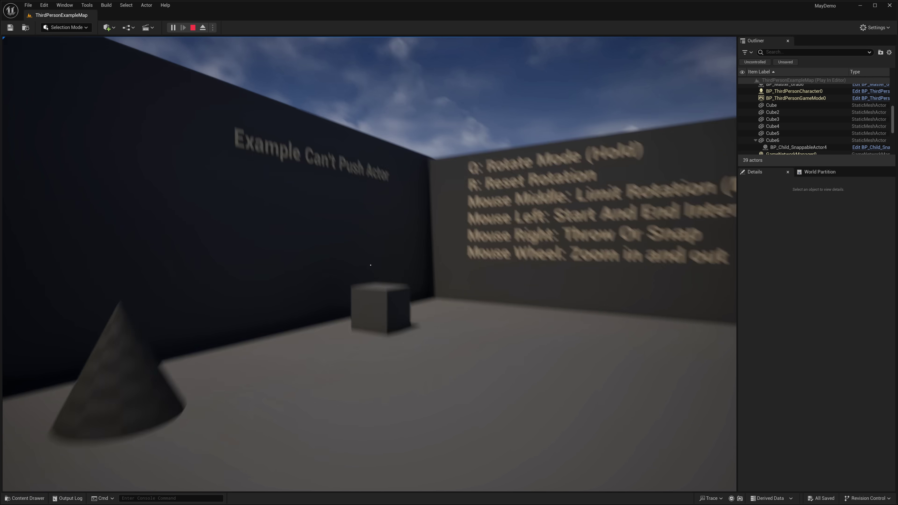
pyautogui.press('w')
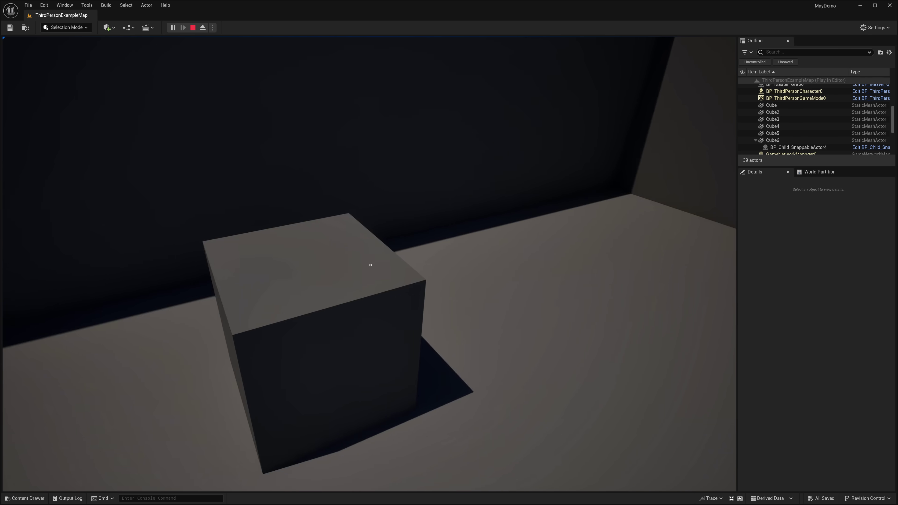
pyautogui.click(371, 265)
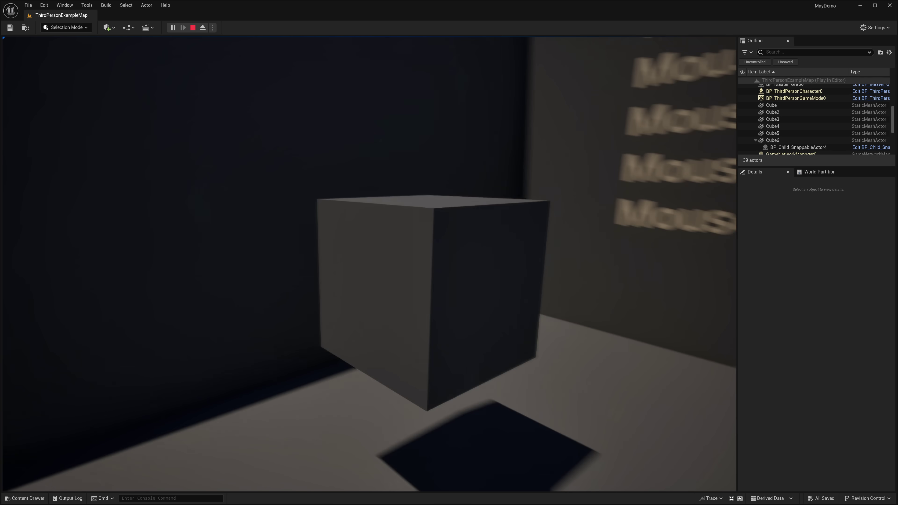
pyautogui.press('s')
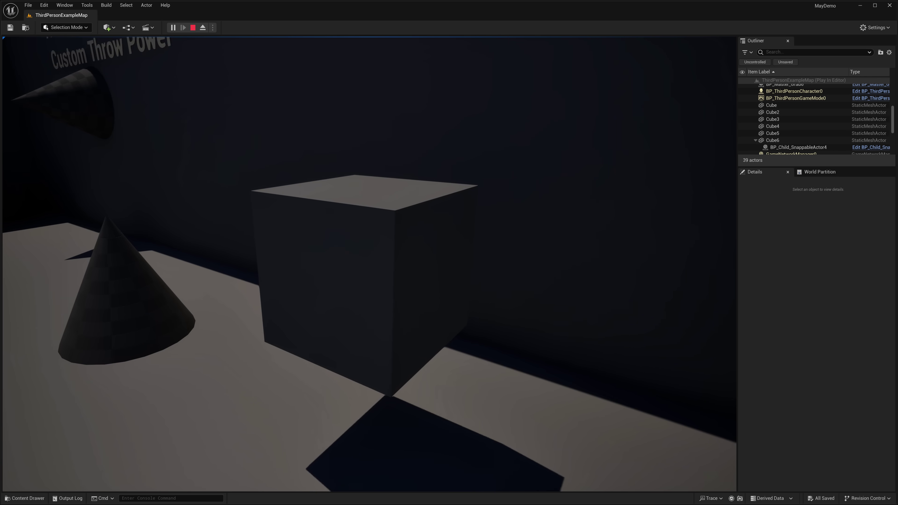
pyautogui.press('w')
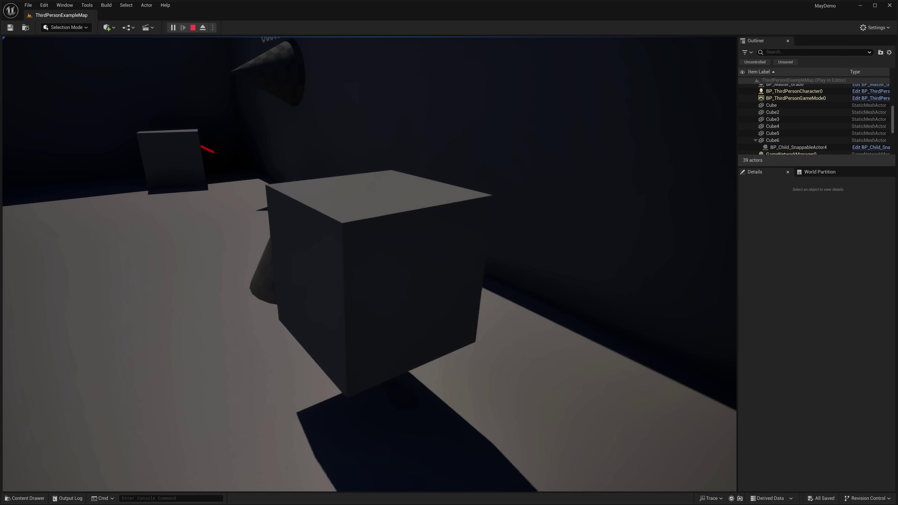
pyautogui.press('w')
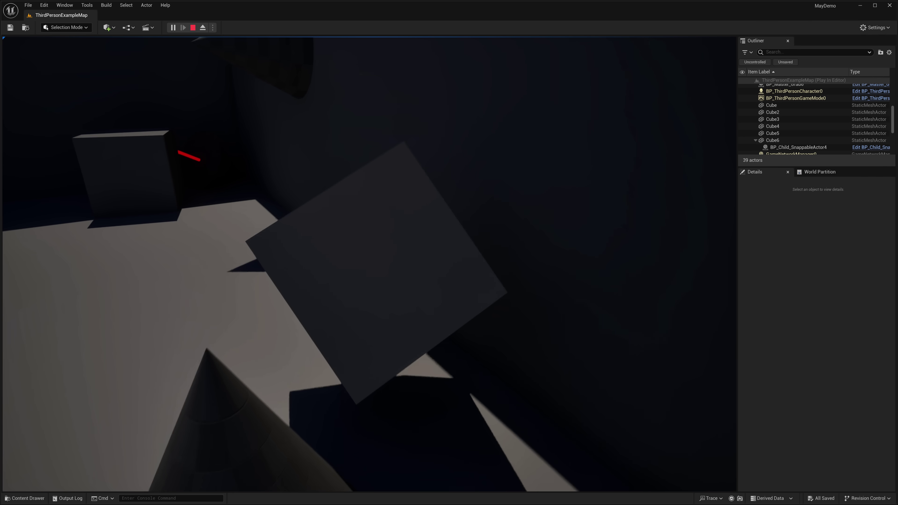
pyautogui.press('a')
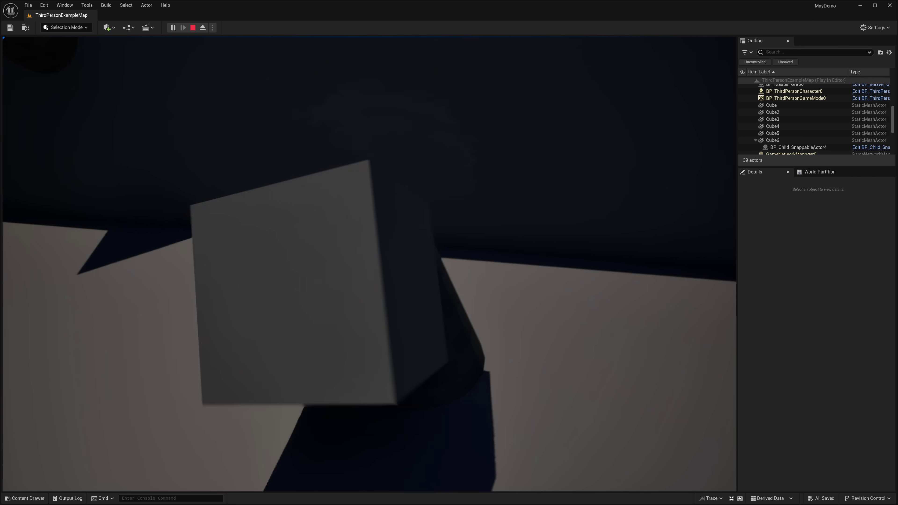
pyautogui.press('w')
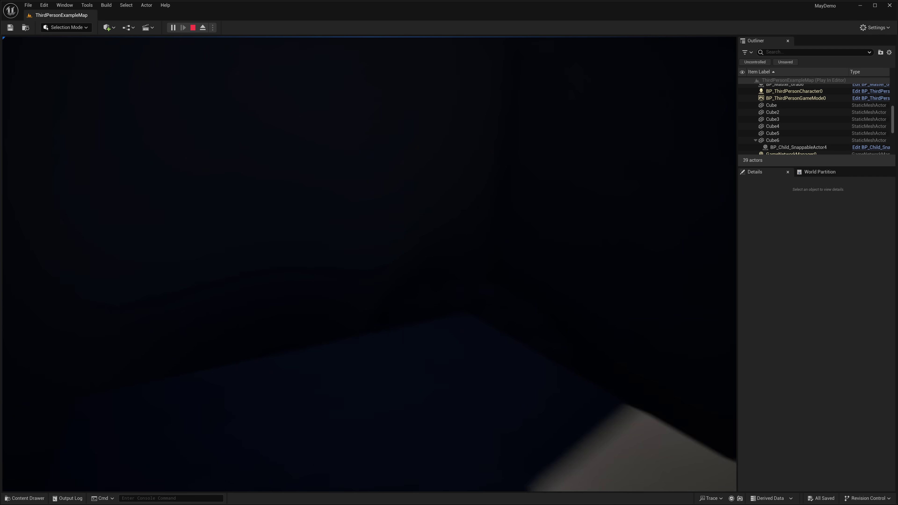
# Step: Test carrying the cube against the blocks on the low ledge and release it facing the Example Snappable Actors wall
pyautogui.press('s')
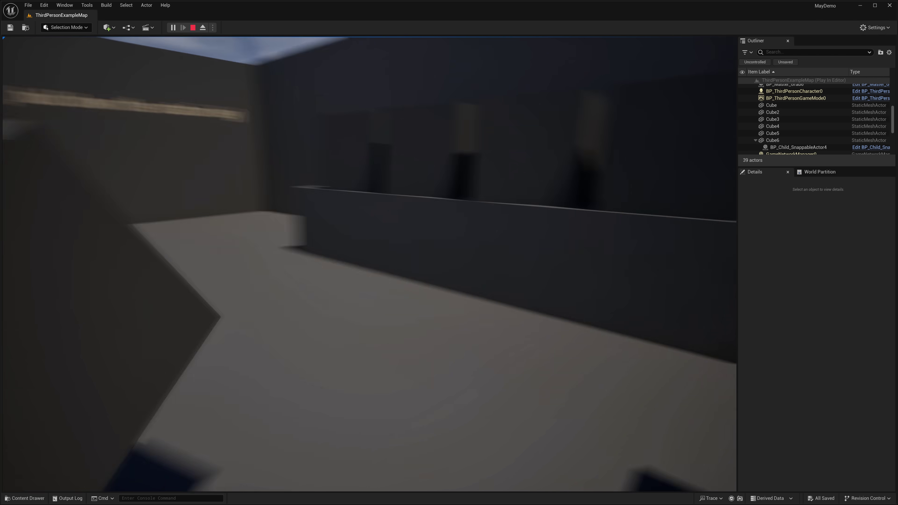
pyautogui.press('w')
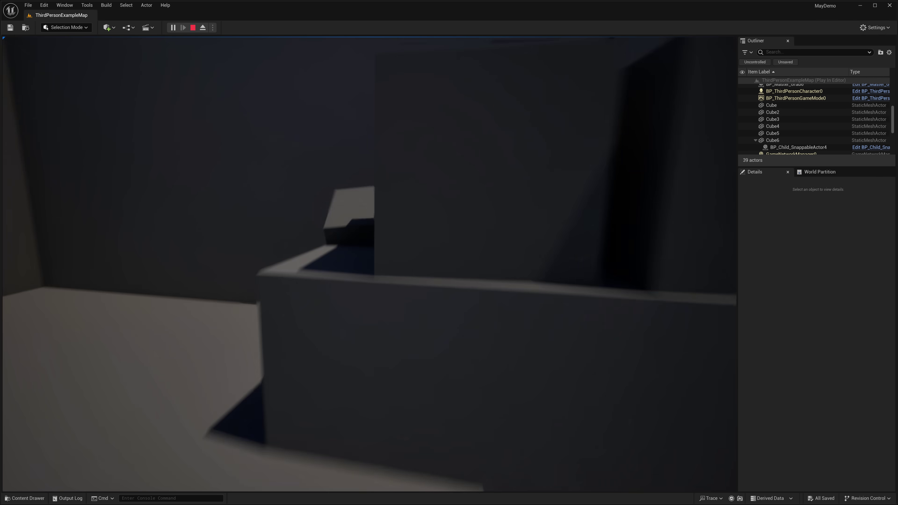
pyautogui.press('s')
pyautogui.press('w')
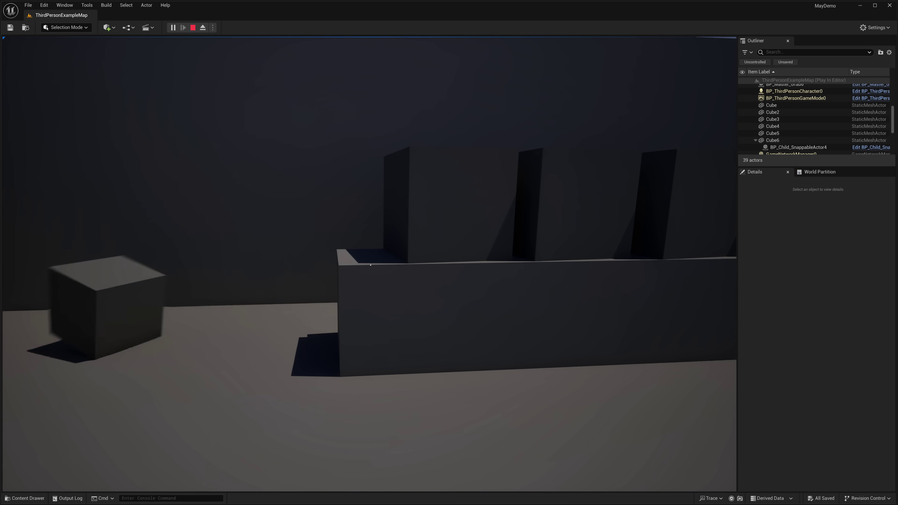
pyautogui.press('s')
pyautogui.press('w')
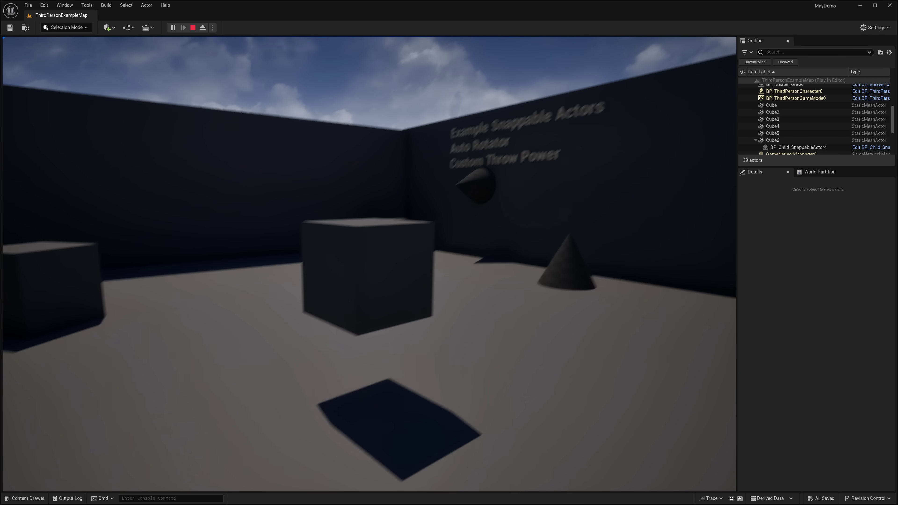
pyautogui.click(370, 265)
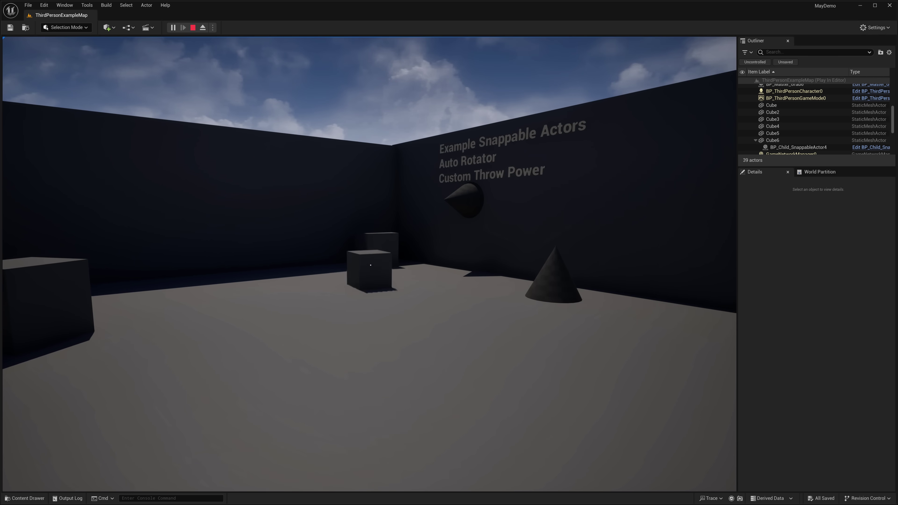
# Step: Look over the Example Can't Push Actor and Example Snappable Actors walls and end the play test
pyautogui.press('w')
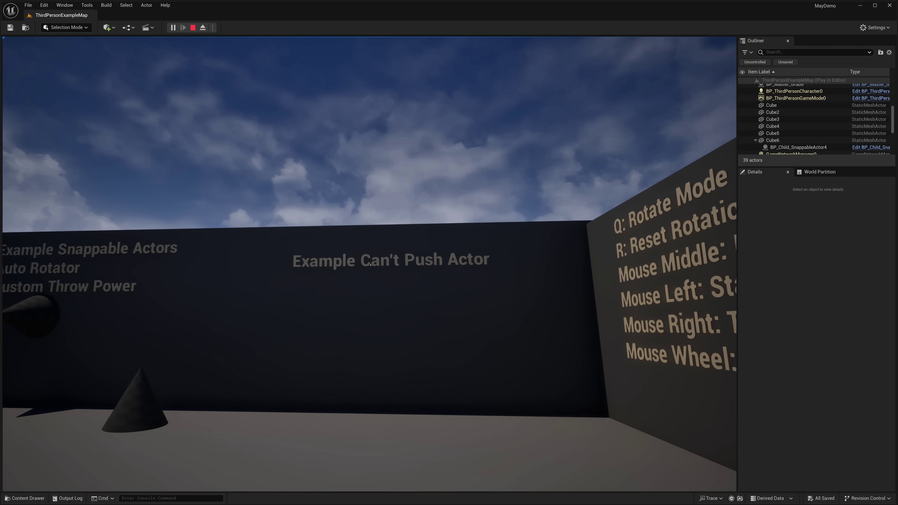
pyautogui.press('w')
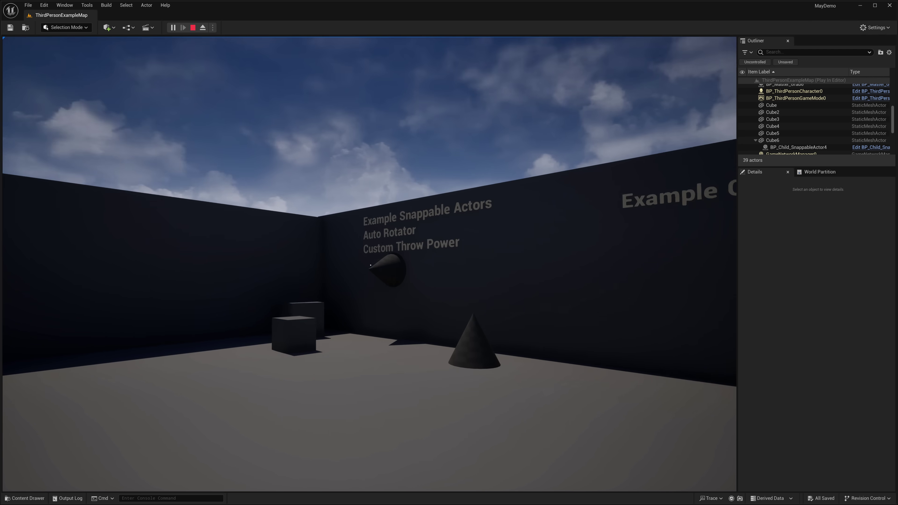
pyautogui.press('Escape')
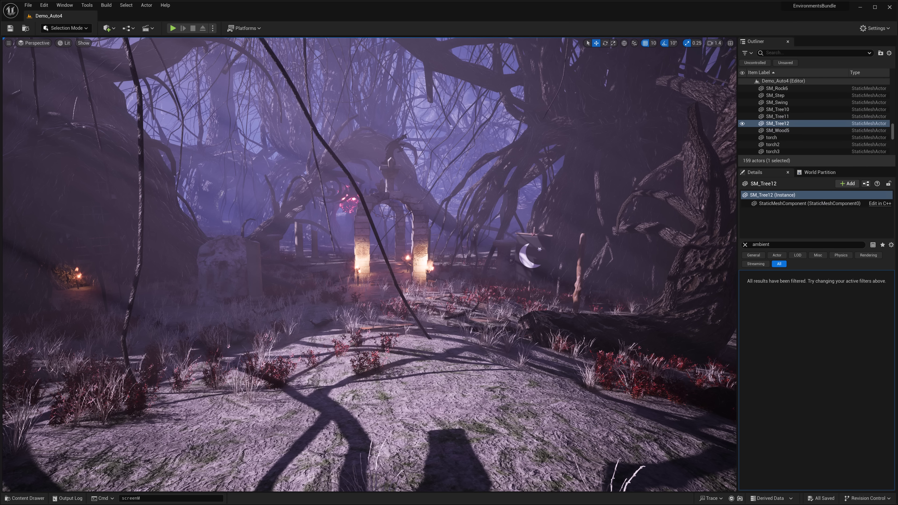
# Step: Look around the Demo_Auto4 forest in the EnvironmentsBundle project, and open TomatoCity's Grass_Demo level to view its plant beds
pyautogui.moveTo(370, 265); pyautogui.dragTo(396, 255, button='right')
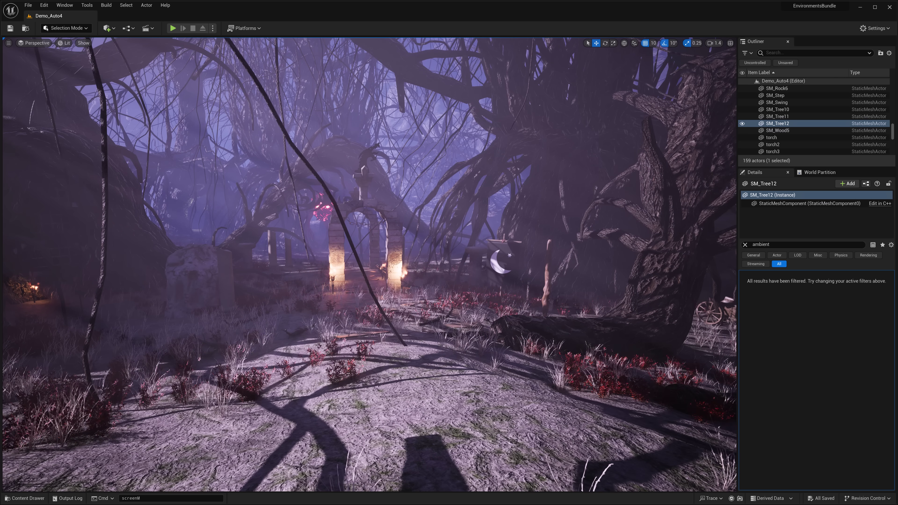
pyautogui.hotkey('ctrl', 'space')
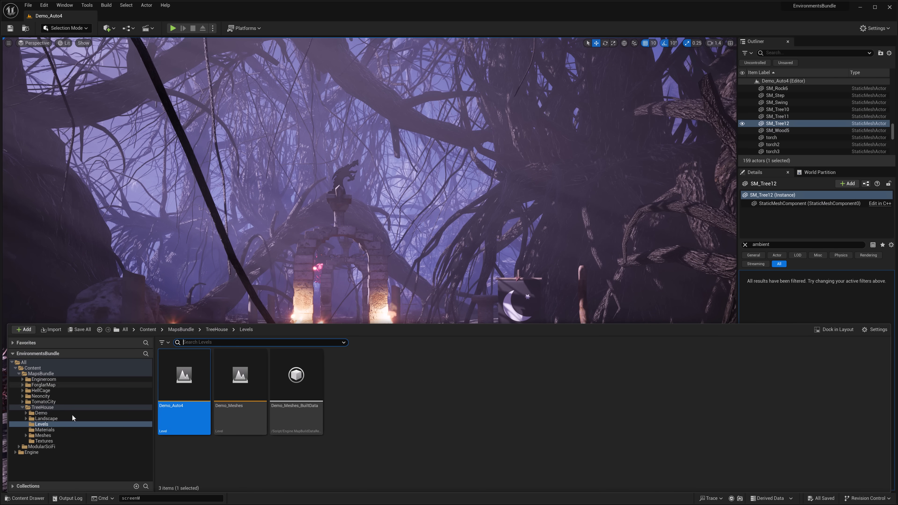
pyautogui.click(39, 402)
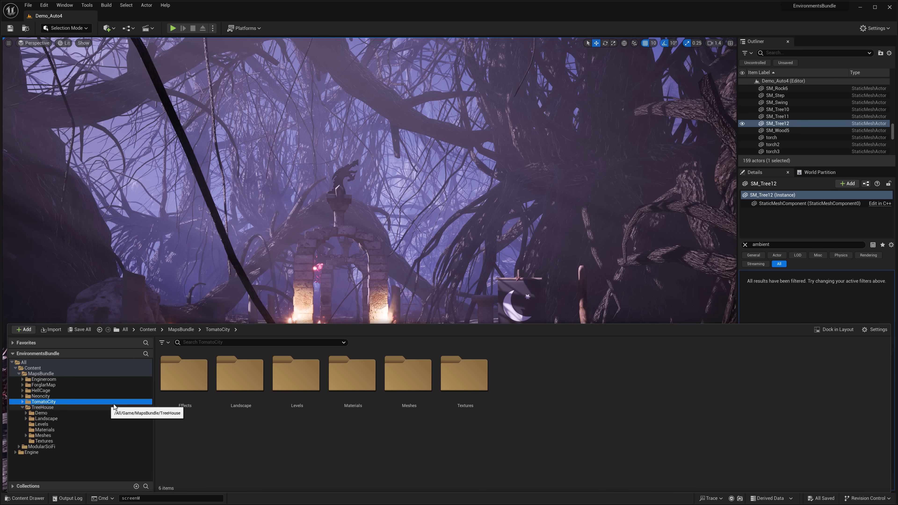
pyautogui.doubleClick(315, 373)
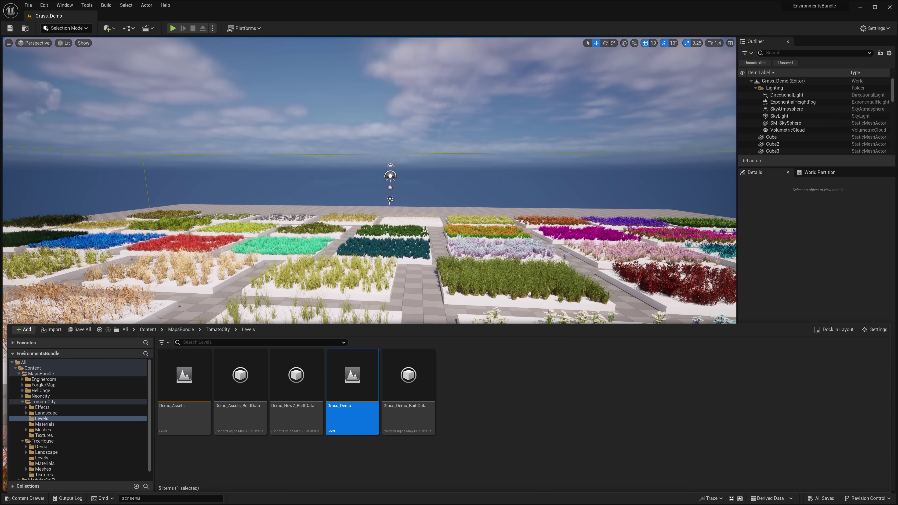
pyautogui.moveTo(370, 180); pyautogui.dragTo(319, 198, button='right')
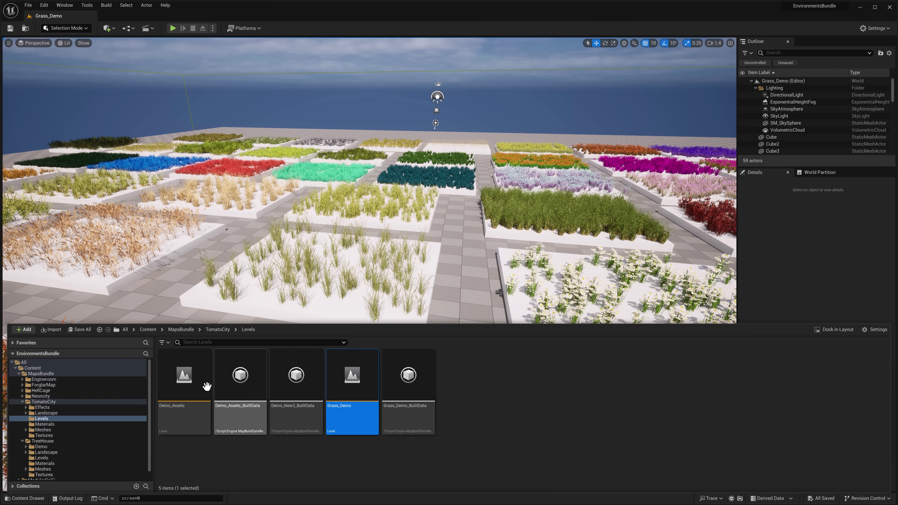
# Step: Open the Demo_Assets level of TomatoCity and look over its trees, wooden props and tomato houses
pyautogui.doubleClick(181, 379)
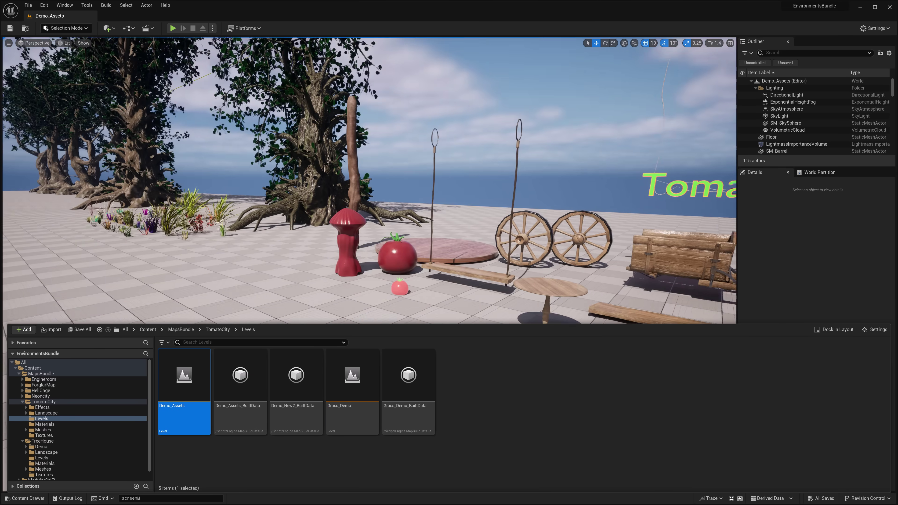
pyautogui.moveTo(369, 180); pyautogui.dragTo(530, 169, button='right')
pyautogui.moveTo(319, 186)
pyautogui.mouseDown(button='right')
pyautogui.moveTo(407, 180)
pyautogui.moveTo(425, 148)
pyautogui.moveTo(428, 198)
pyautogui.moveTo(318, 187)
pyautogui.mouseUp(button='right')
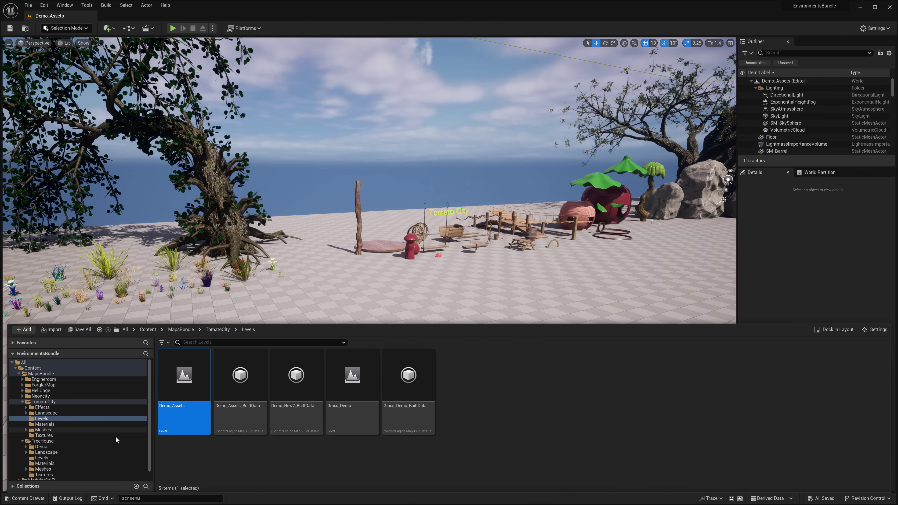
# Step: Open the Map_1 level from the Neoncity folder and fly through its neon-lit street
pyautogui.click(40, 396)
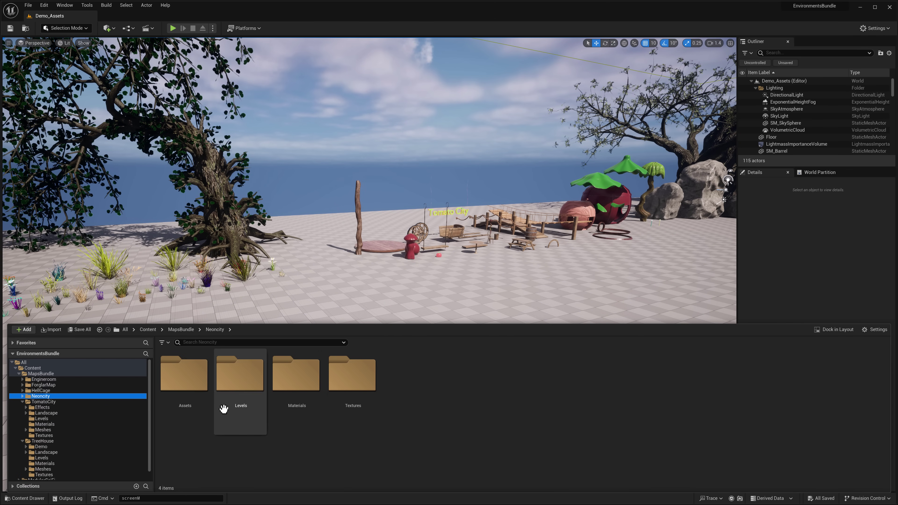
pyautogui.doubleClick(240, 380)
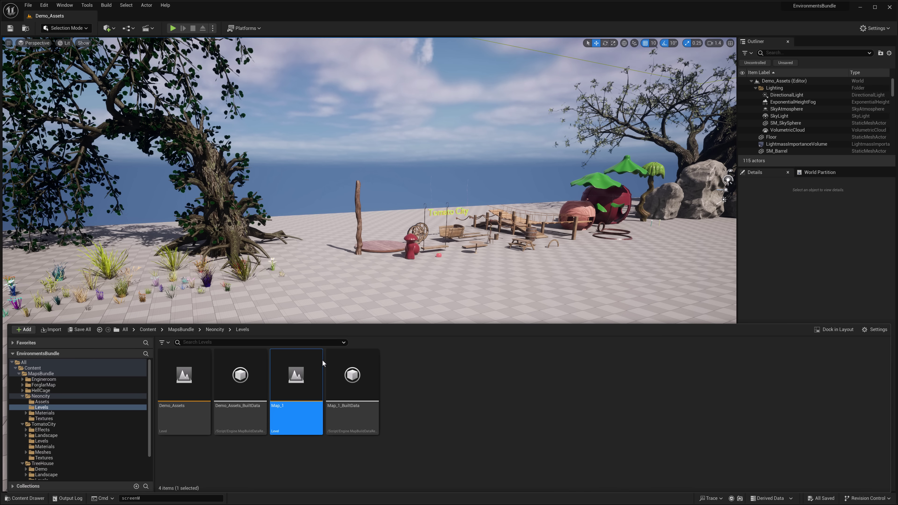
pyautogui.doubleClick(320, 364)
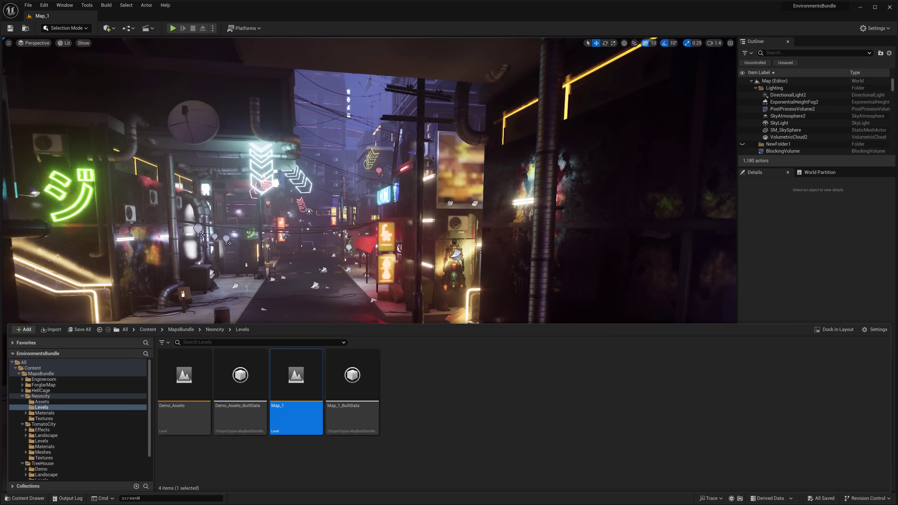
pyautogui.moveTo(370, 181); pyautogui.dragTo(244, 225, button='right')
pyautogui.press('w')
pyautogui.moveTo(458, 170); pyautogui.dragTo(233, 126, button='right')
pyautogui.press('w')
pyautogui.press('w')
pyautogui.press('d')
pyautogui.press('w')
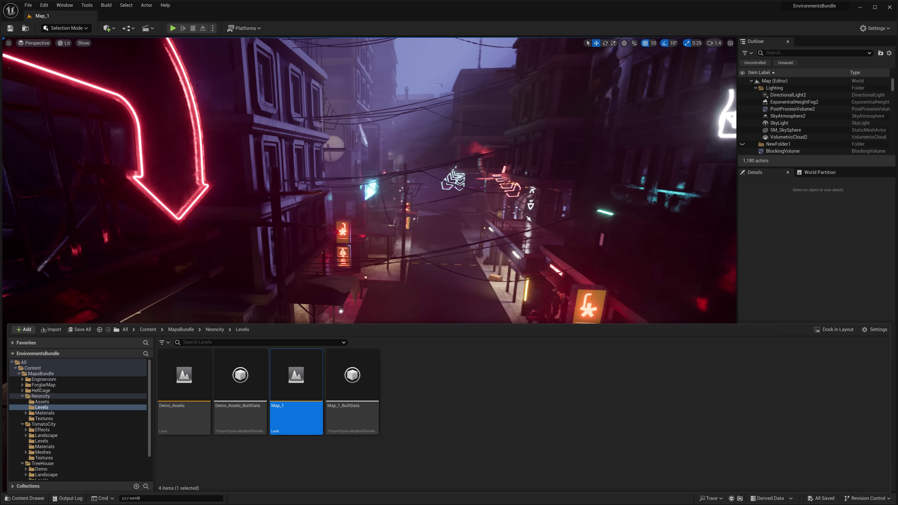
# Step: Open Neoncity's Demo_Assets level and look over its signs, stairs and building models
pyautogui.doubleClick(180, 373)
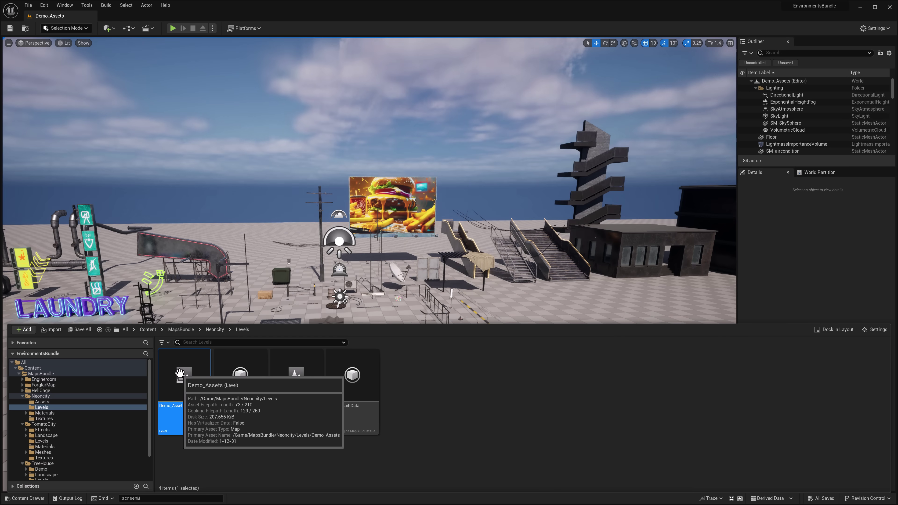
pyautogui.moveTo(367, 202); pyautogui.dragTo(590, 183, button='right')
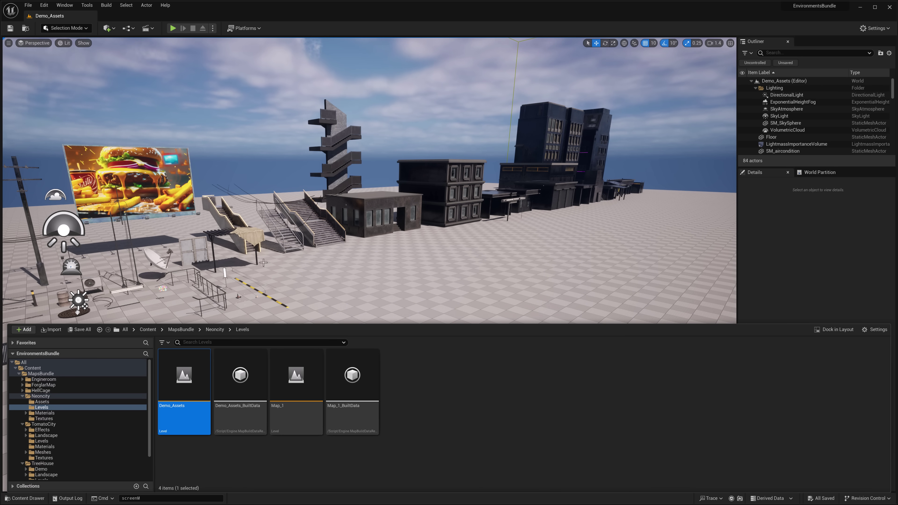
# Step: Open the HellCage_Final level from the HellCage folder and fly through the dungeon hall with the glowing cages
pyautogui.click(181, 330)
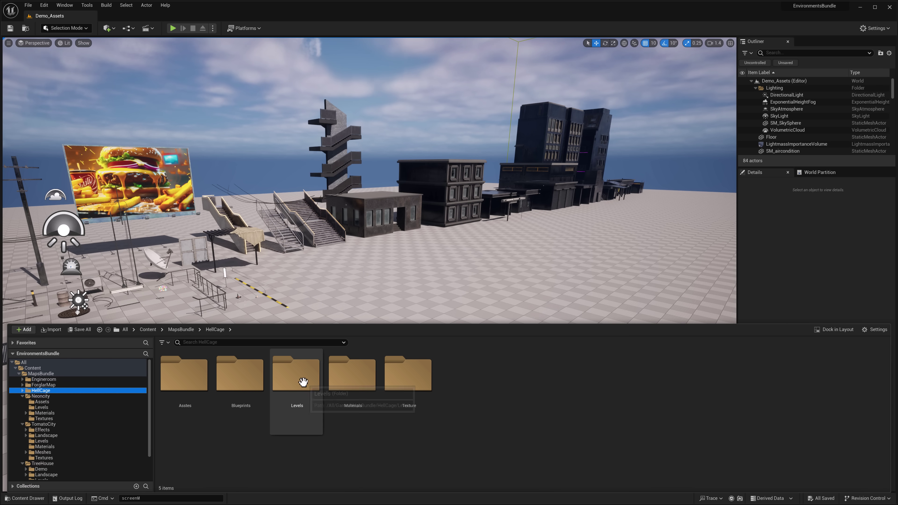
pyautogui.doubleClick(303, 382)
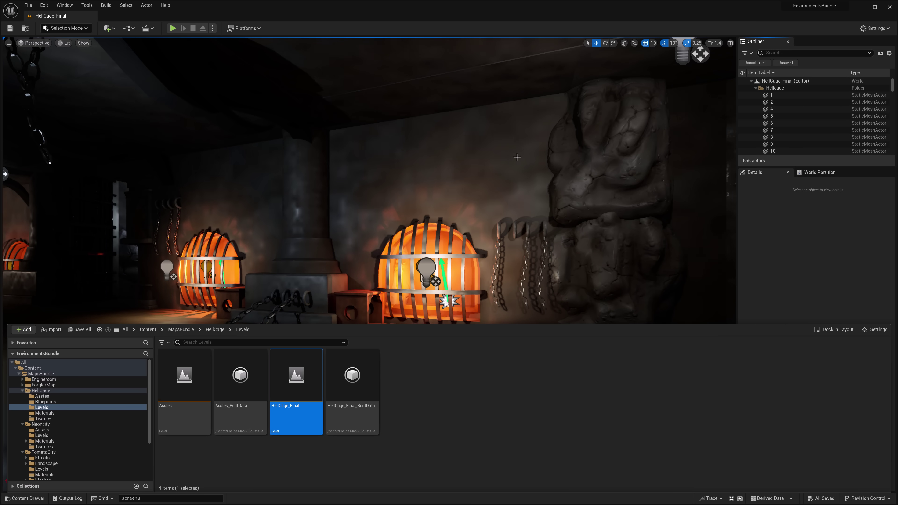
pyautogui.moveTo(517, 157); pyautogui.dragTo(553, 168, button='right')
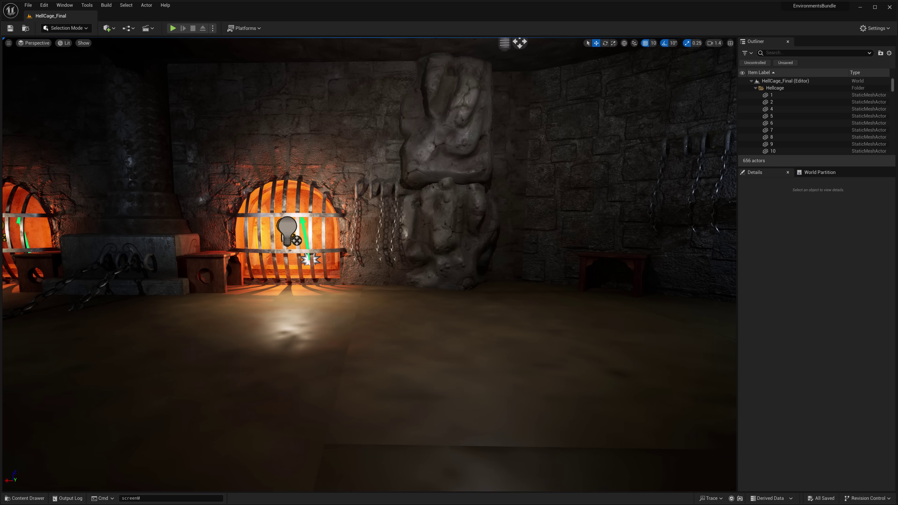
pyautogui.moveTo(369, 265); pyautogui.dragTo(299, 265, button='right')
pyautogui.press('w')
pyautogui.press('w')
pyautogui.press('w')
pyautogui.press('w')
pyautogui.press('w')
pyautogui.press('w')
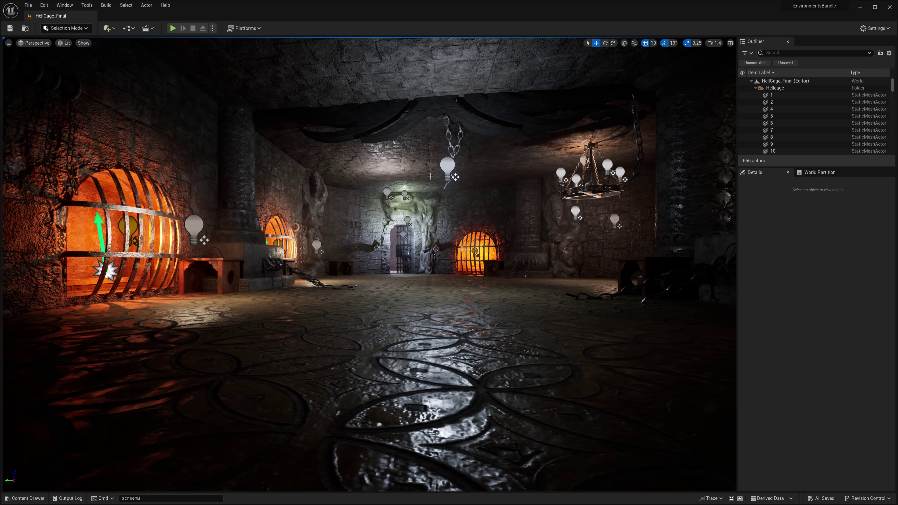
# Step: Open the Forglar_Map level from the ForglarMap Levels folder
pyautogui.click(22, 499)
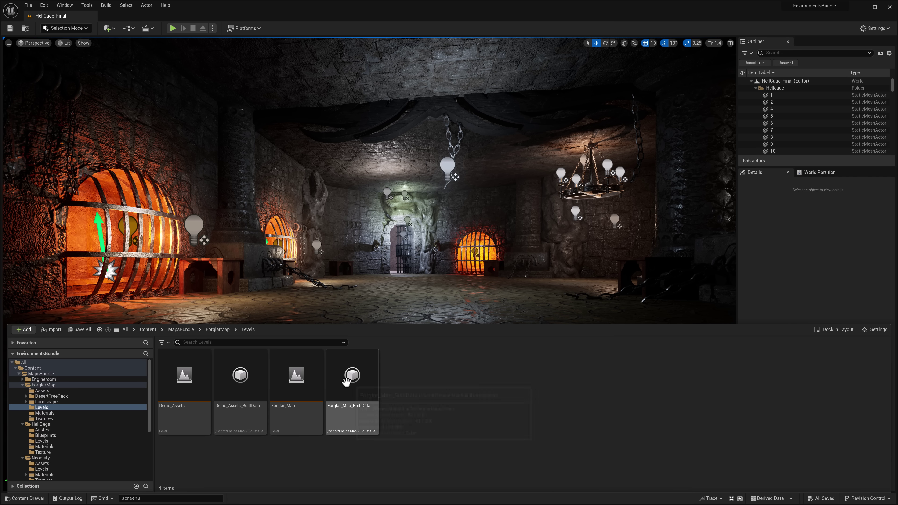
pyautogui.doubleClick(301, 376)
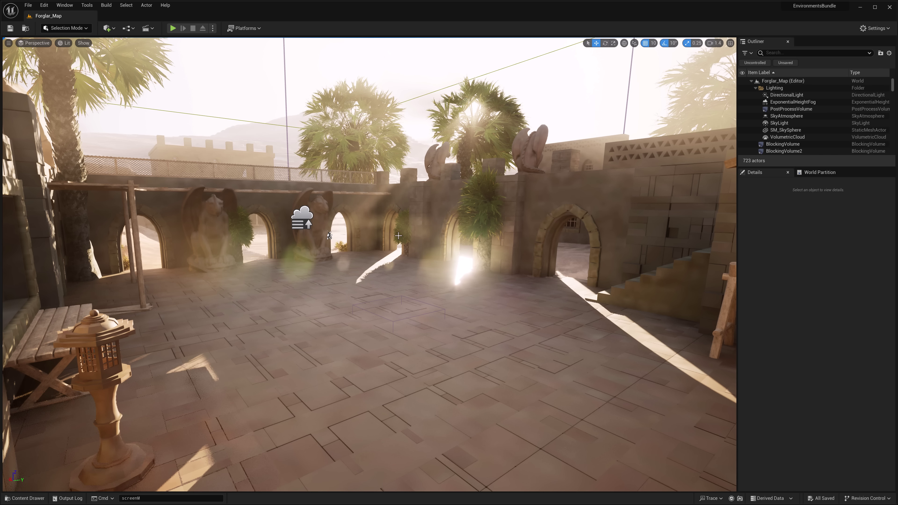
# Step: Fly through the Forglar_Map courtyard with its gargoyle statues, out over the desert and up to the blue-domed building
pyautogui.moveTo(399, 235); pyautogui.dragTo(379, 238, button='right')
pyautogui.press('w')
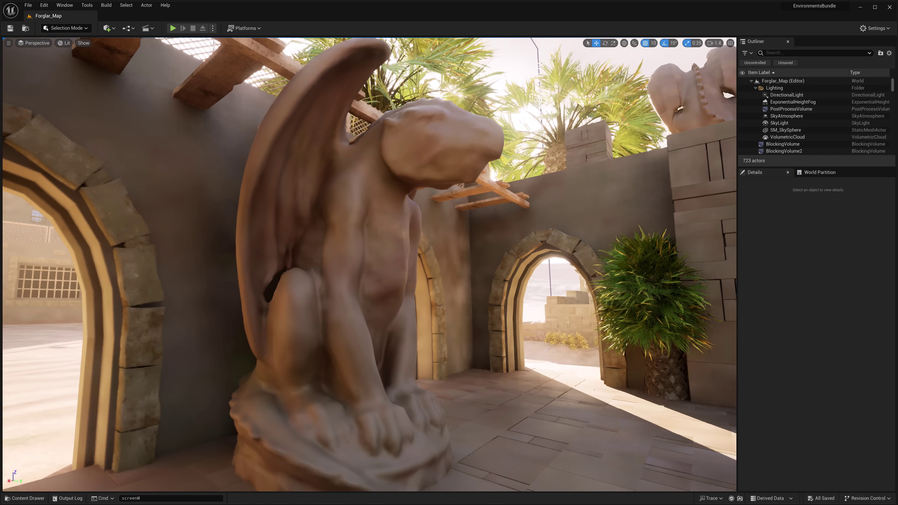
pyautogui.moveTo(433, 237); pyautogui.dragTo(435, 237, button='right')
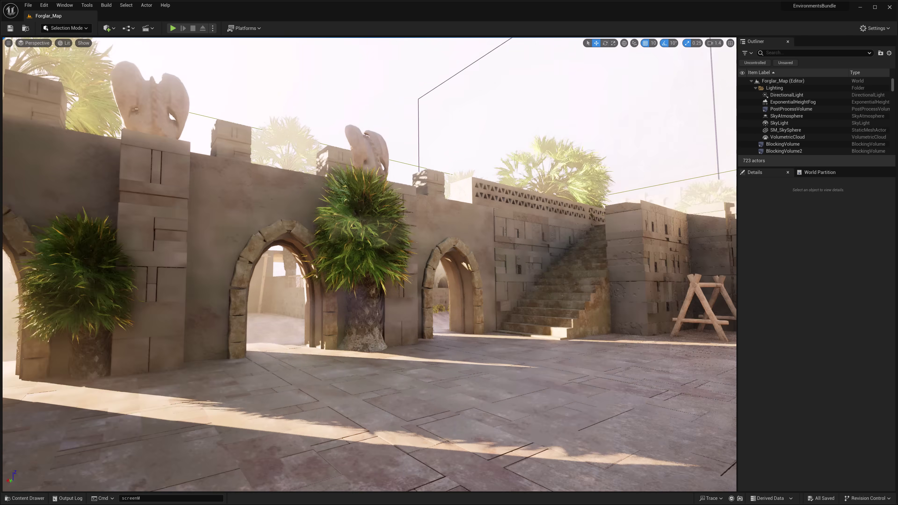
pyautogui.moveTo(435, 237)
pyautogui.mouseDown(button='right')
pyautogui.moveTo(559, 234)
pyautogui.moveTo(566, 269)
pyautogui.moveTo(444, 249)
pyautogui.mouseUp(button='right')
pyautogui.press('e')
pyautogui.press('w')
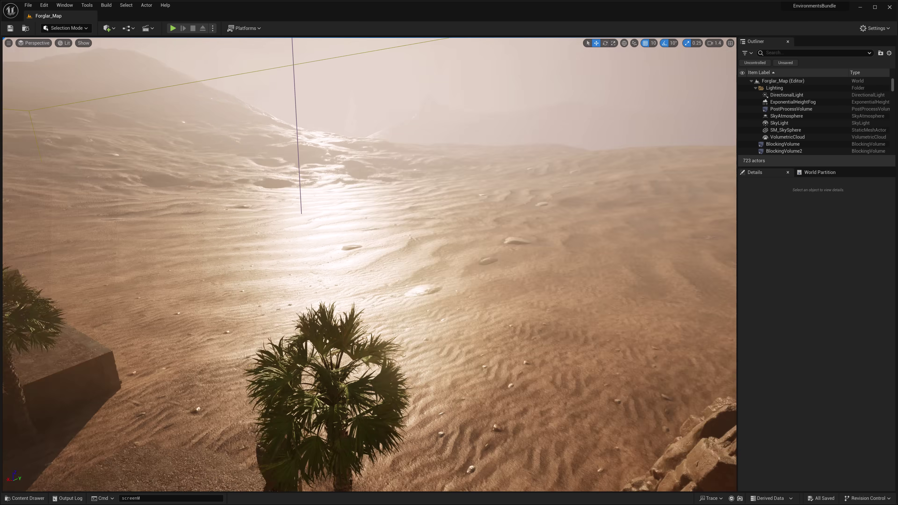
pyautogui.moveTo(444, 248); pyautogui.dragTo(371, 248, button='right')
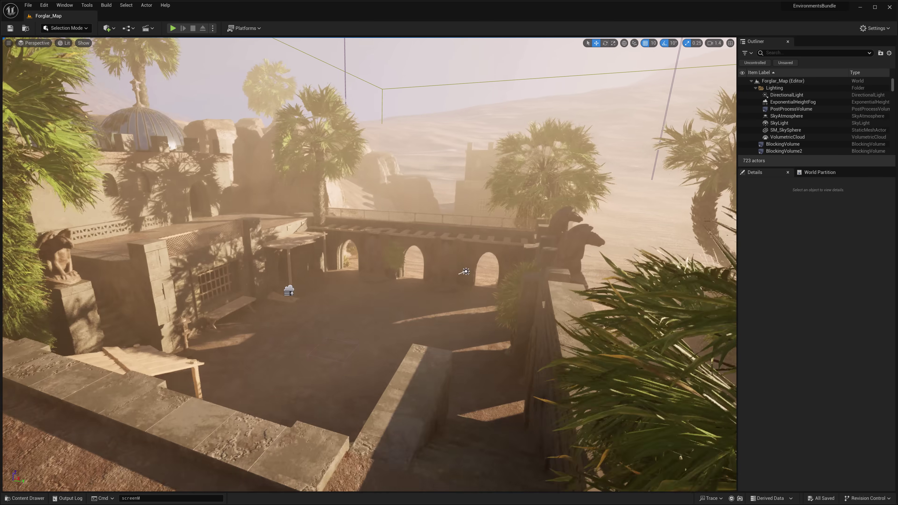
pyautogui.press('w')
pyautogui.moveTo(369, 264)
pyautogui.mouseDown(button='right')
pyautogui.moveTo(375, 276)
pyautogui.moveTo(378, 264)
pyautogui.mouseUp(button='right')
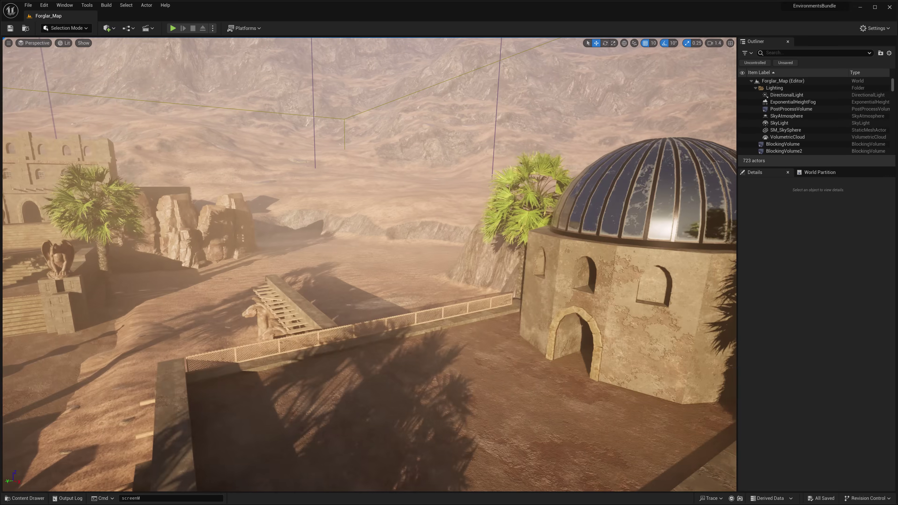
pyautogui.press('a')
pyautogui.moveTo(370, 264); pyautogui.dragTo(456, 269, button='right')
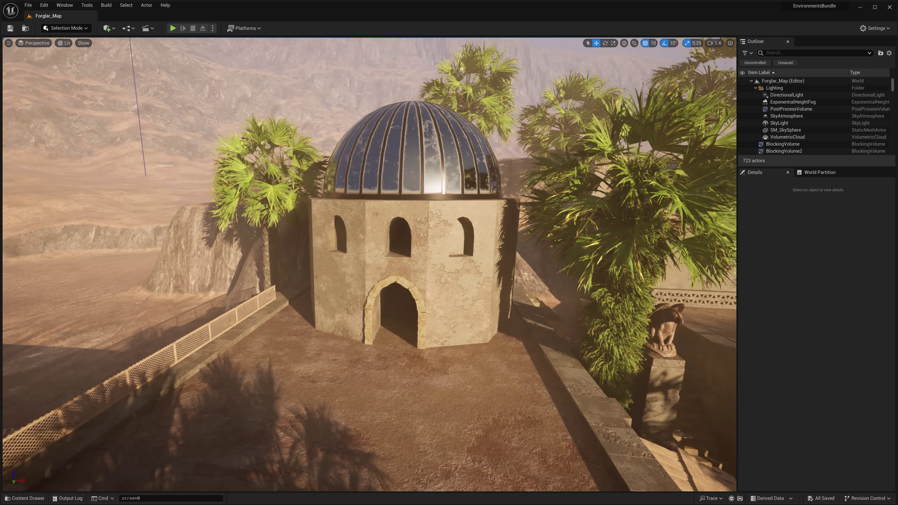
pyautogui.moveTo(237, 216); pyautogui.dragTo(239, 223, button='right')
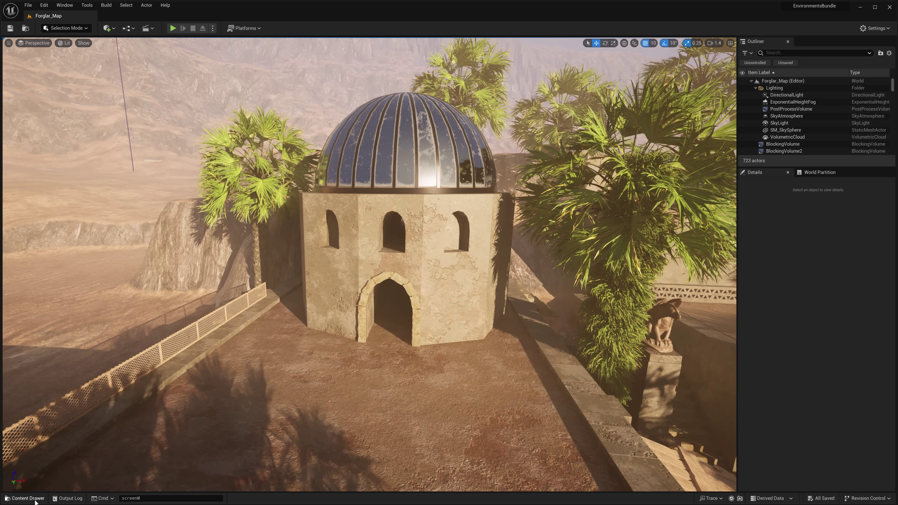
# Step: Open the Demo_1 level from the Engineroom Levels folder and hide the light icons in the viewport
pyautogui.click(29, 498)
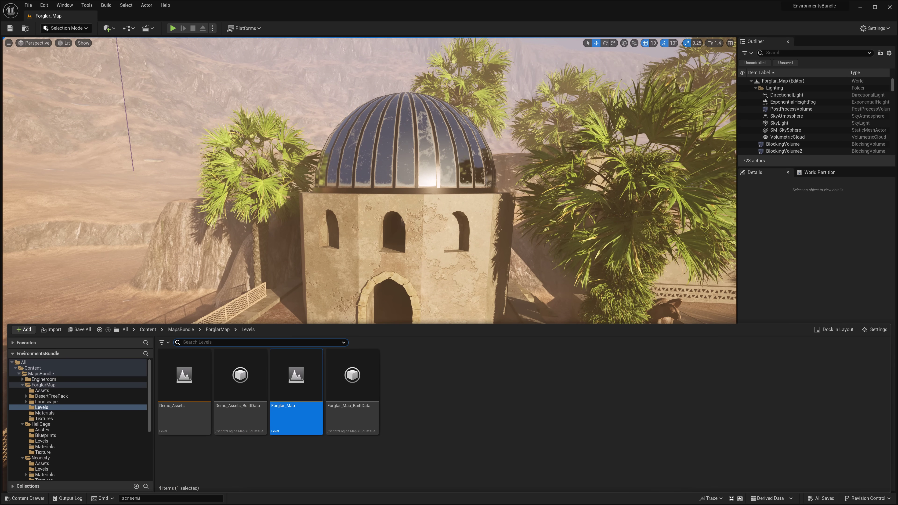
pyautogui.click(43, 379)
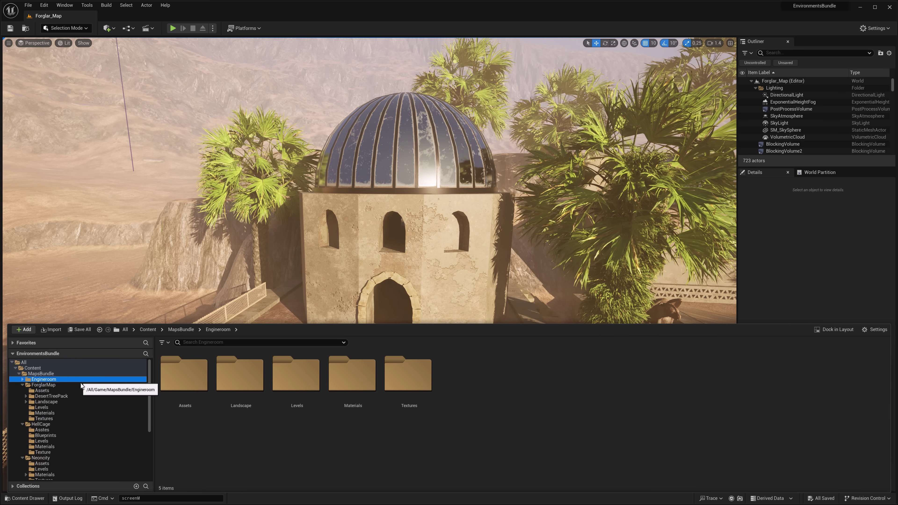
pyautogui.doubleClick(304, 378)
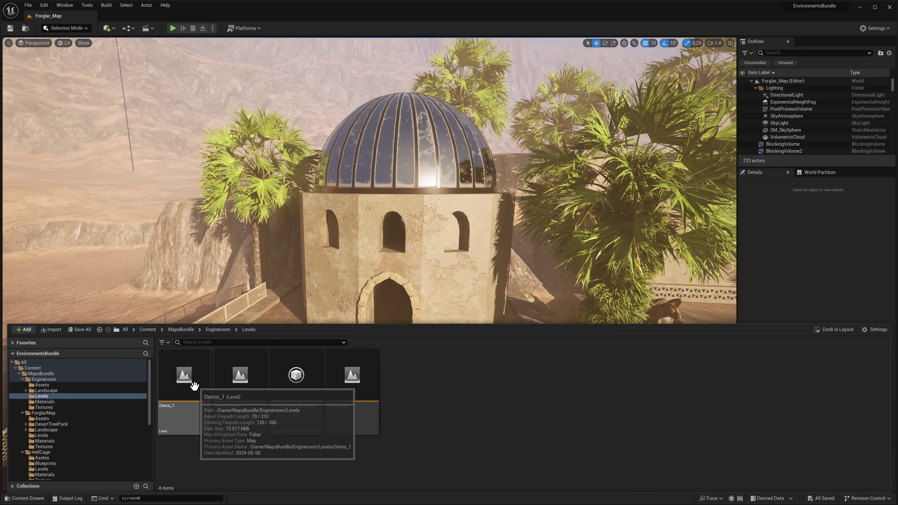
pyautogui.doubleClick(188, 376)
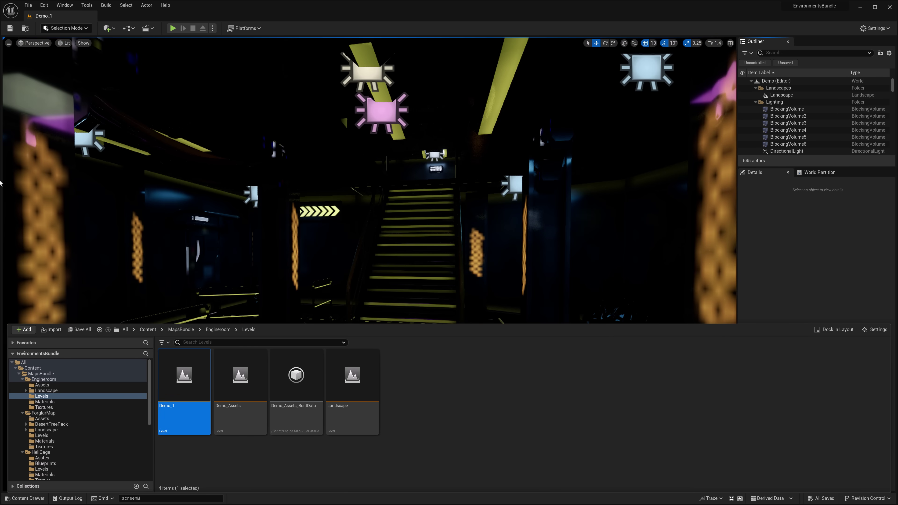
pyautogui.moveTo(358, 233)
pyautogui.mouseDown(button='right')
pyautogui.moveTo(399, 233)
pyautogui.moveTo(145, 233)
pyautogui.moveTo(368, 234)
pyautogui.mouseUp(button='right')
pyautogui.press('g')
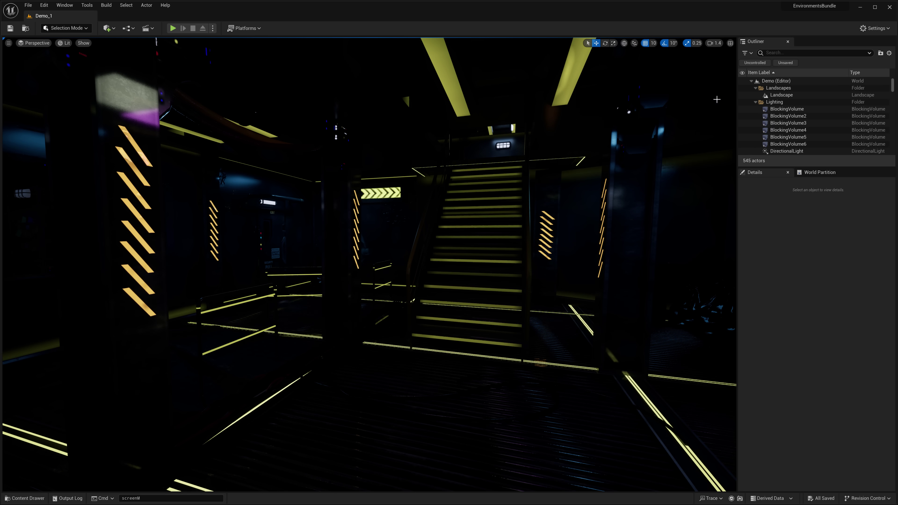
# Step: Search the level's actors for "proces", select the PostProcessVolume and clear the filter on its properties
pyautogui.click(822, 53)
pyautogui.write('proces')
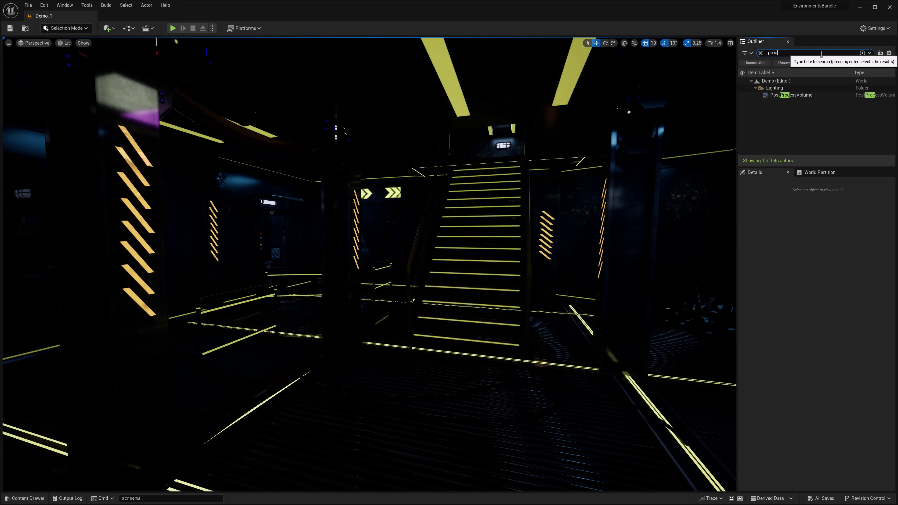
pyautogui.click(810, 96)
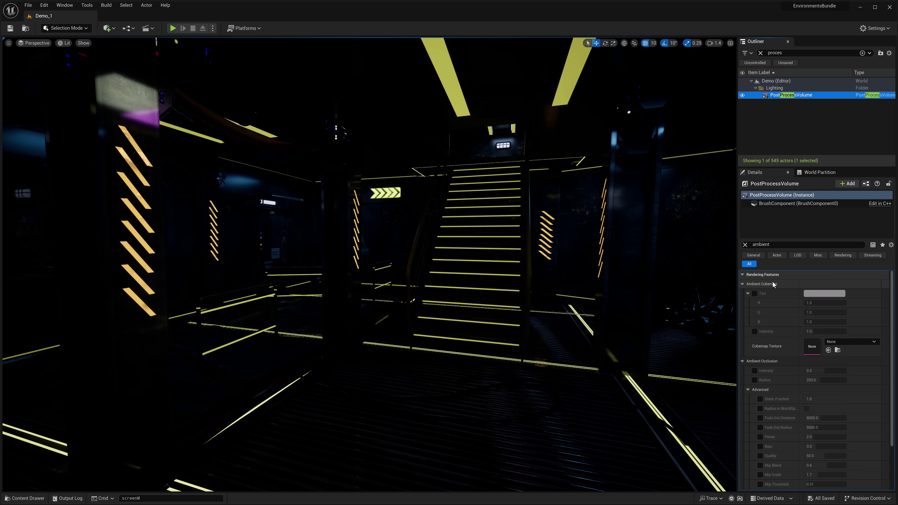
pyautogui.click(745, 244)
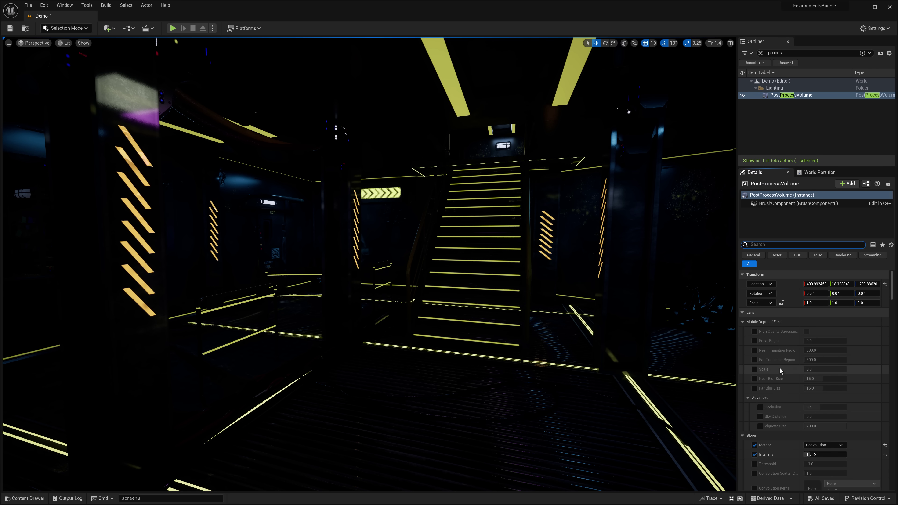
# Step: Try an Exposure Compensation of 15.0 on the PostProcessVolume and lower it to 3.0
pyautogui.scroll(-3, 780, 367)
pyautogui.scroll(-3, 780, 367)
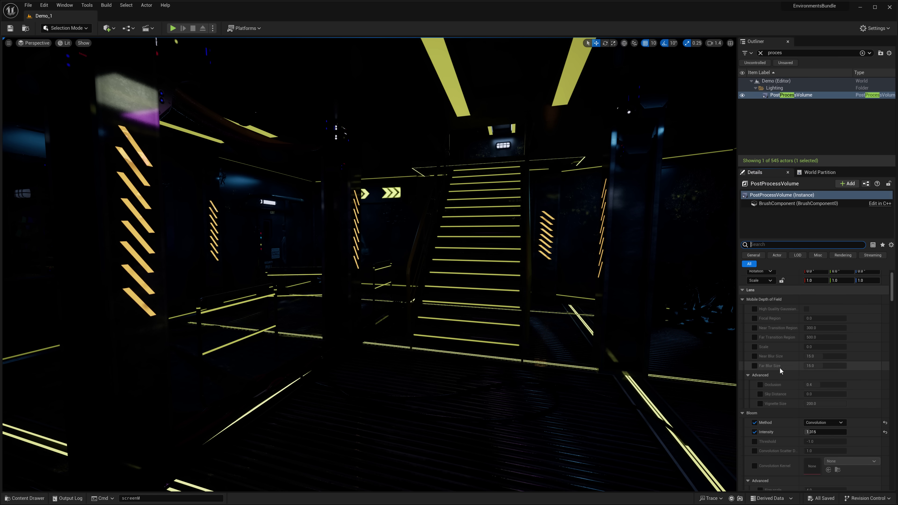
pyautogui.scroll(-15, 780, 367)
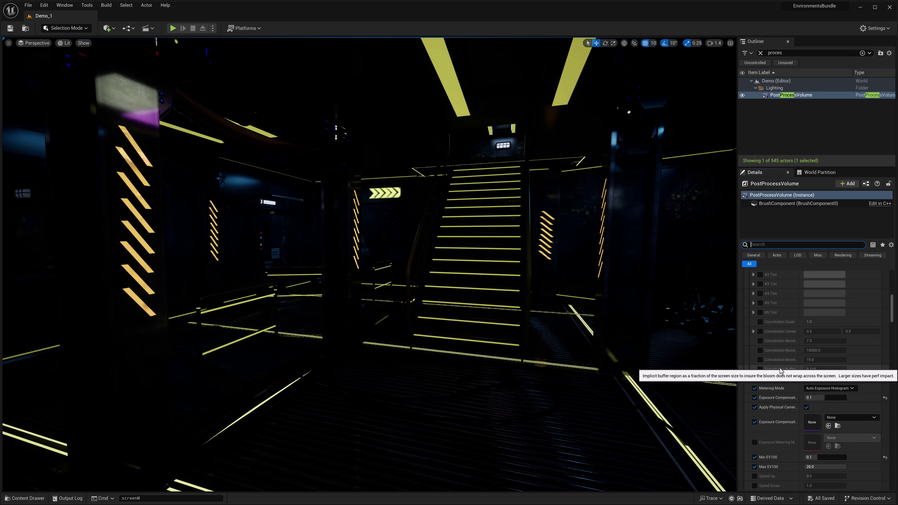
pyautogui.scroll(-6, 780, 367)
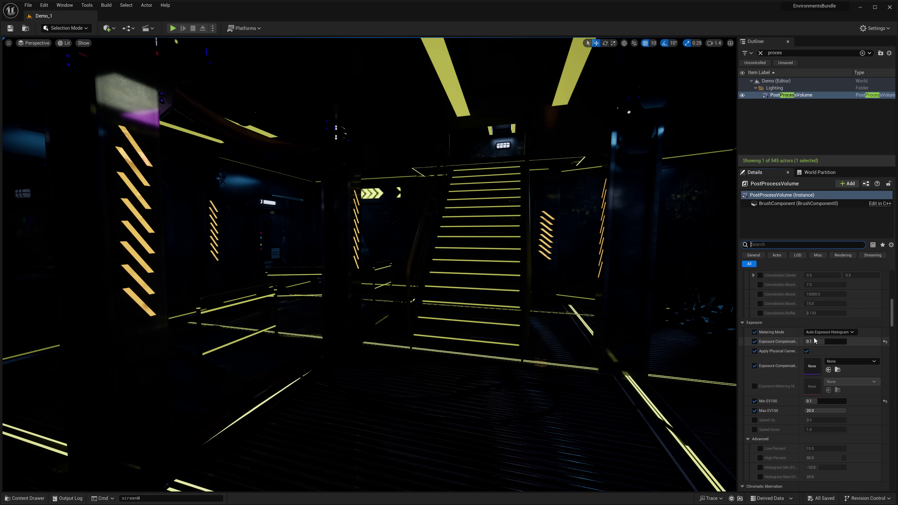
pyautogui.moveTo(825, 343); pyautogui.dragTo(847, 342)
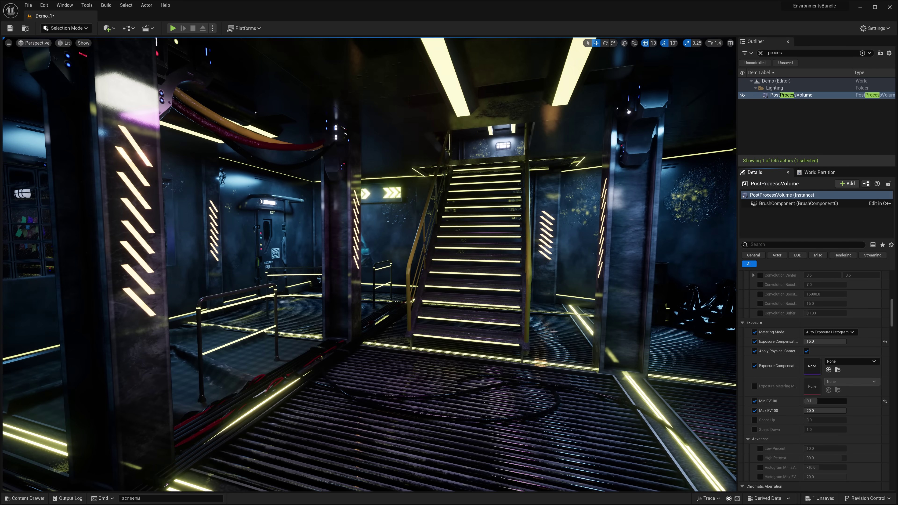
pyautogui.moveTo(552, 320); pyautogui.dragTo(517, 321, button='right')
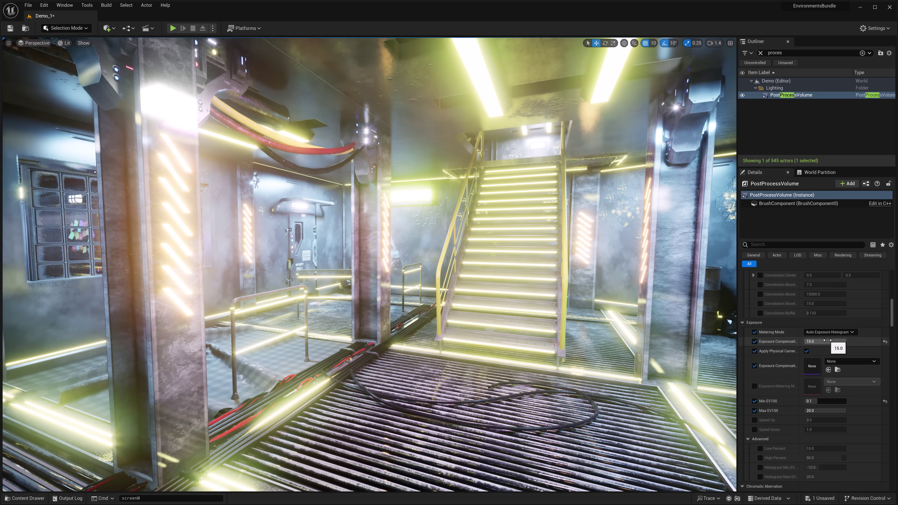
pyautogui.click(827, 341)
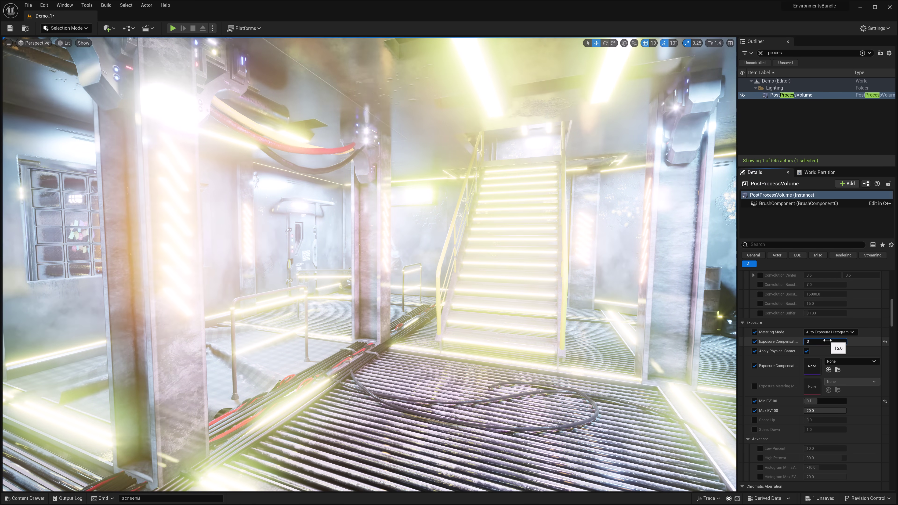
pyautogui.write('3')
pyautogui.press('Return')
# Step: Fly through the brightened engine room, past the staircase and pillars to the hologram consoles
pyautogui.moveTo(383, 331); pyautogui.dragTo(517, 331, button='right')
pyautogui.press('w')
pyautogui.press('w')
pyautogui.press('w')
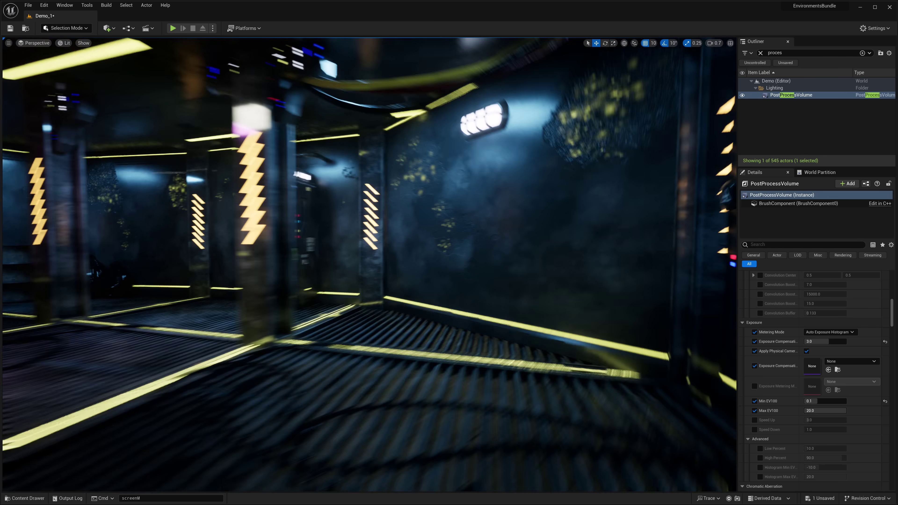
pyautogui.moveTo(449, 265); pyautogui.dragTo(191, 251, button='right')
pyautogui.press('w')
pyautogui.press('w')
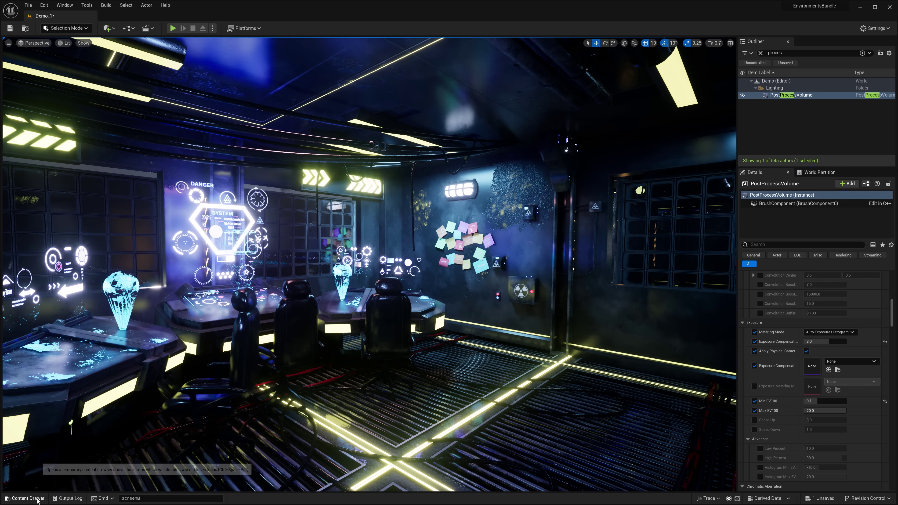
# Step: Open the Landscape level from the Engineroom Levels folder and look over its terraced grassy terrain
pyautogui.click(24, 498)
pyautogui.doubleClick(353, 386)
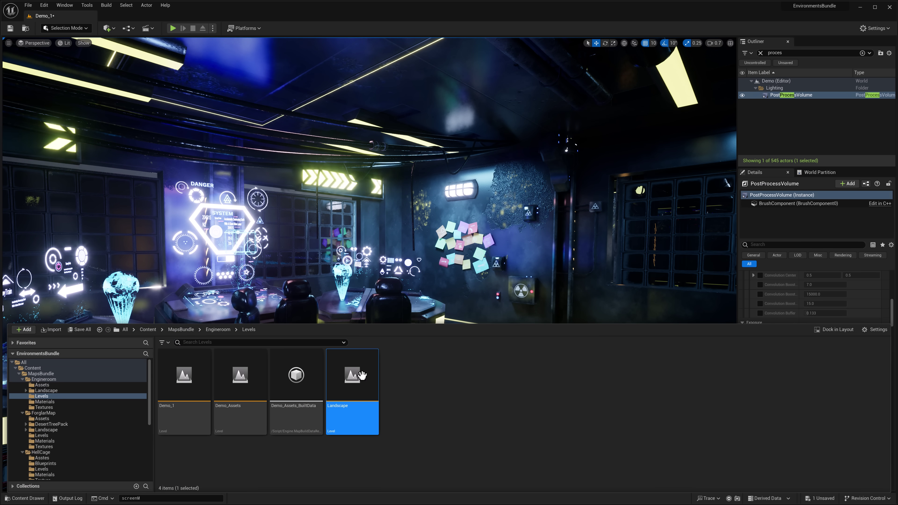
pyautogui.click(513, 328)
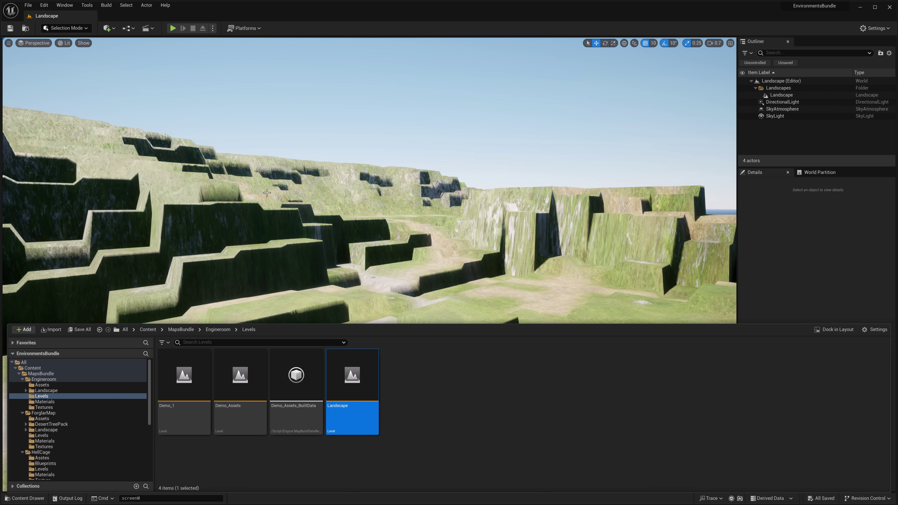
pyautogui.moveTo(267, 193); pyautogui.dragTo(442, 251, button='right')
pyautogui.moveTo(328, 273); pyautogui.dragTo(328, 272, button='right')
# Step: Open Engineroom's Demo_Assets level and look over its cable, pipe, sign and stair models
pyautogui.click(229, 380)
pyautogui.doubleClick(230, 381)
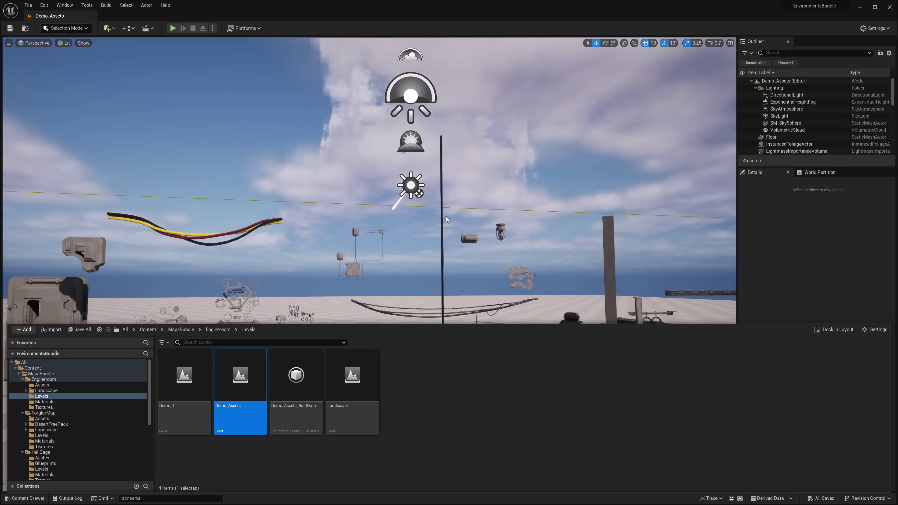
pyautogui.moveTo(448, 218); pyautogui.dragTo(448, 218, button='right')
pyautogui.moveTo(328, 273); pyautogui.dragTo(328, 272, button='right')
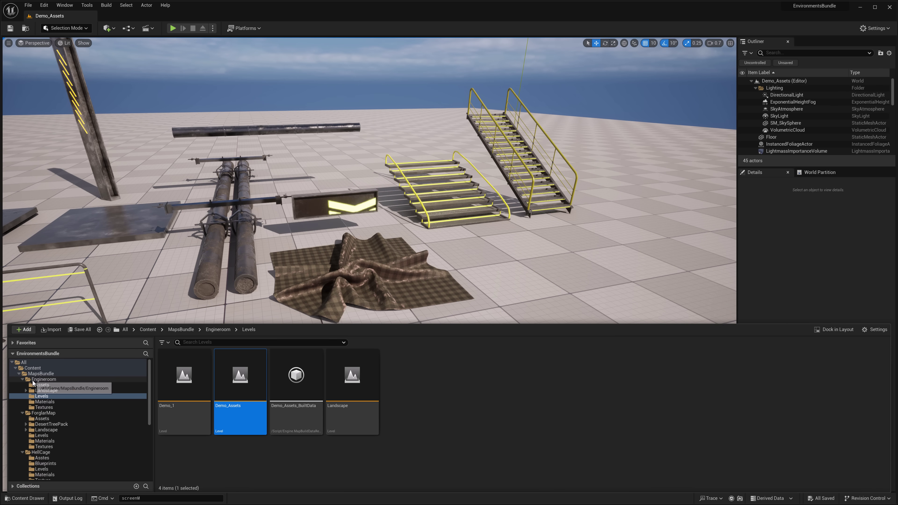
# Step: Collapse the Engineroom and ForglarMap folders in the content tree and browse down to the remaining map folders
pyautogui.doubleClick(24, 381)
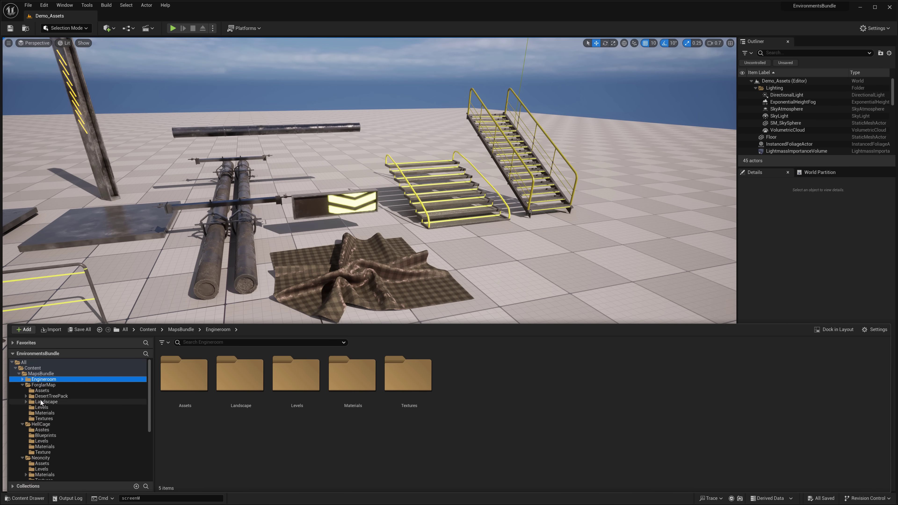
pyautogui.click(23, 386)
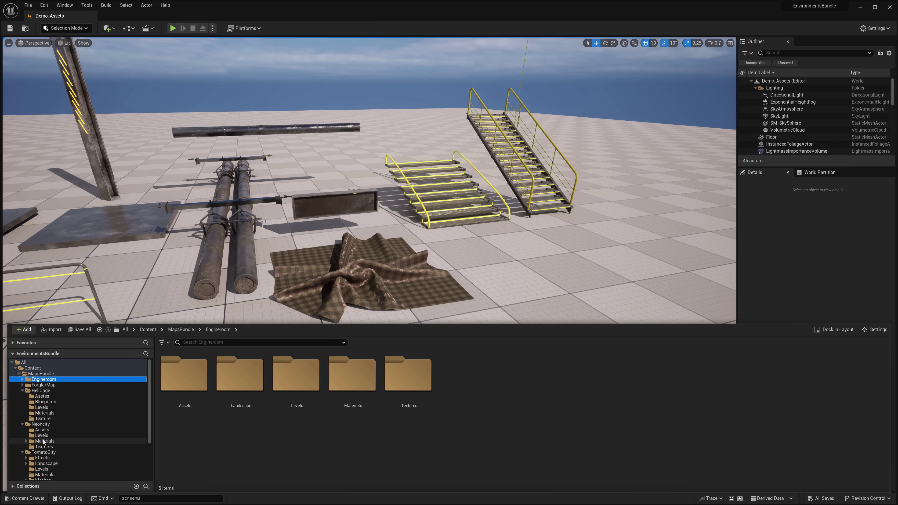
pyautogui.scroll(-2, 42, 441)
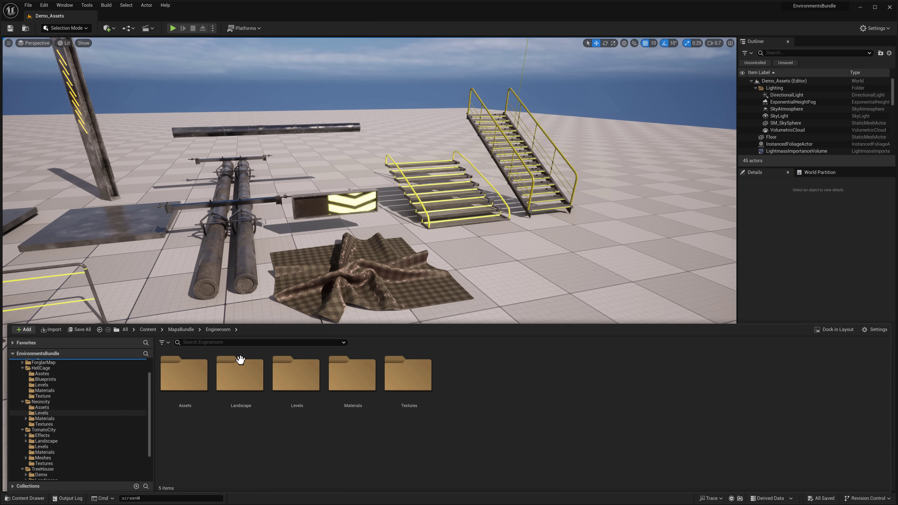
# Step: Fly around the display of models in the Demo_Assets level
pyautogui.moveTo(367, 262); pyautogui.dragTo(522, 188, button='right')
pyautogui.press('w')
pyautogui.press('s')
pyautogui.press('a')
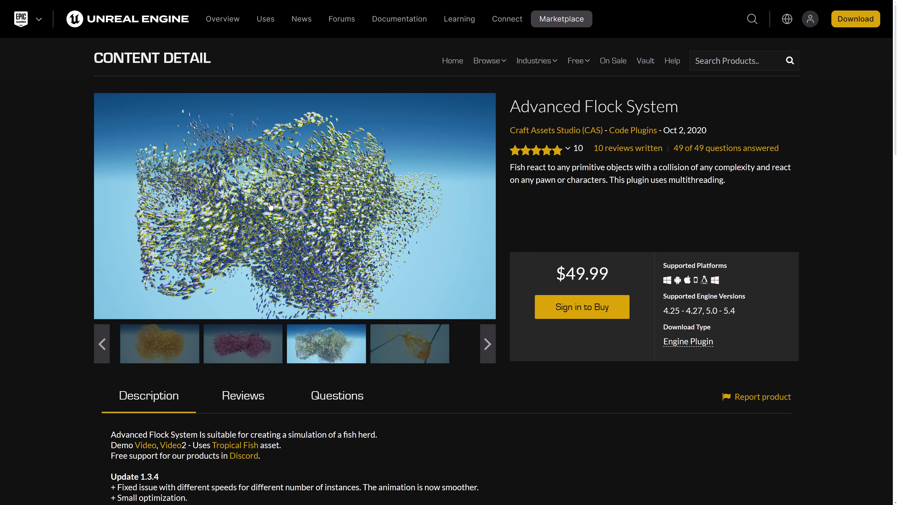
# Step: Switch to the Unreal Marketplace page of the Advanced Flock System and read its description and technical details
pyautogui.scroll(-5, 298, 403)
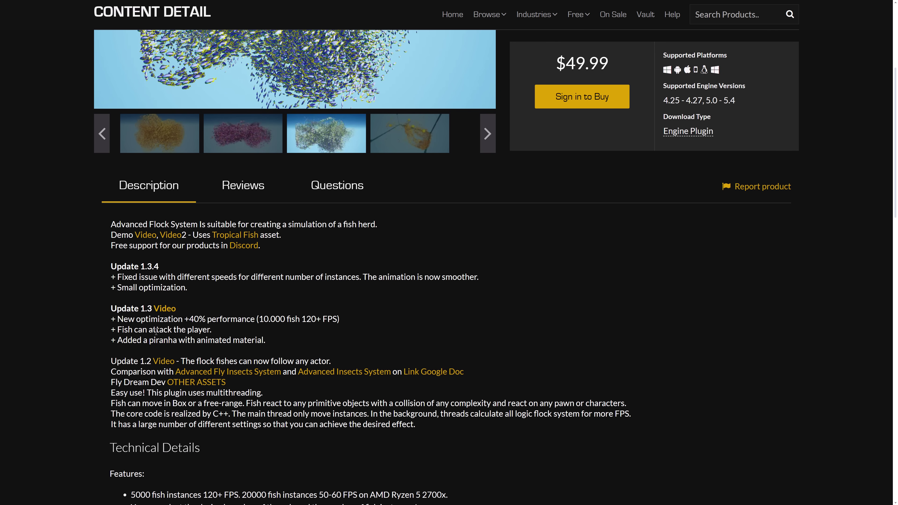
pyautogui.scroll(-5, 184, 341)
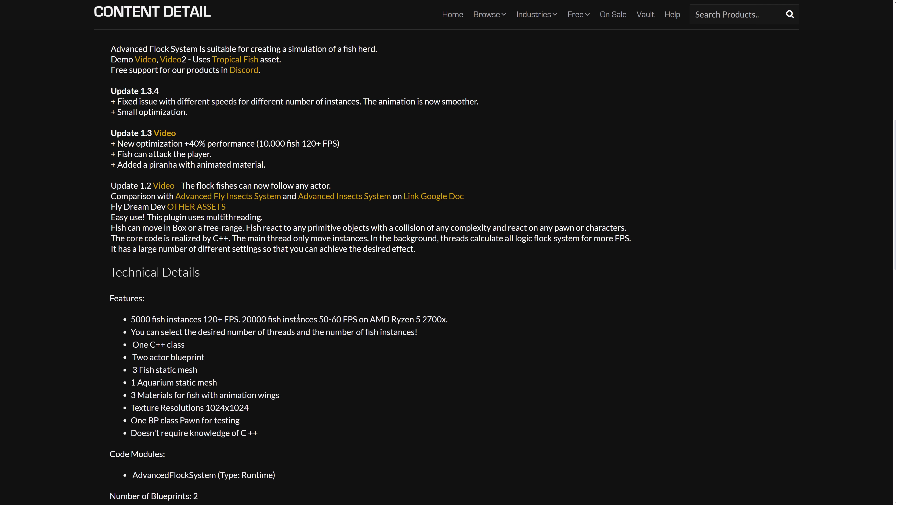
pyautogui.scroll(11, 377, 347)
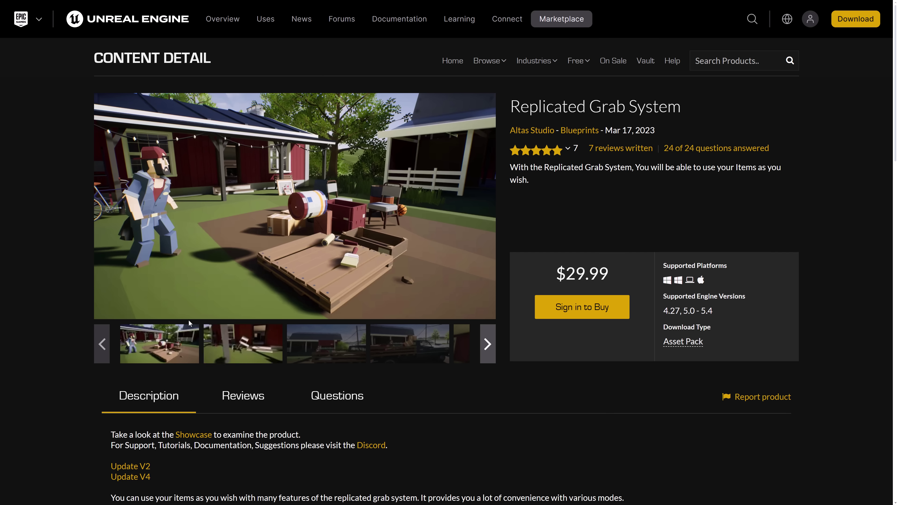
# Step: Read the Replicated Grab System's update notes and technical details on its Marketplace page
pyautogui.scroll(-5, 267, 337)
pyautogui.scroll(-10, 267, 337)
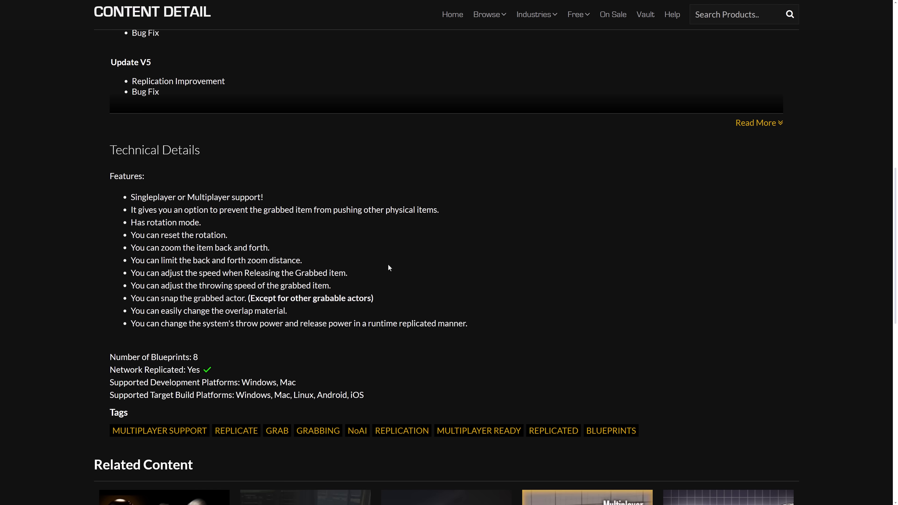
# Step: Switch to the Marketplace page of the Environments Bundle (6 Maps) and look through its gallery images of the different environments
pyautogui.scroll(10, 392, 267)
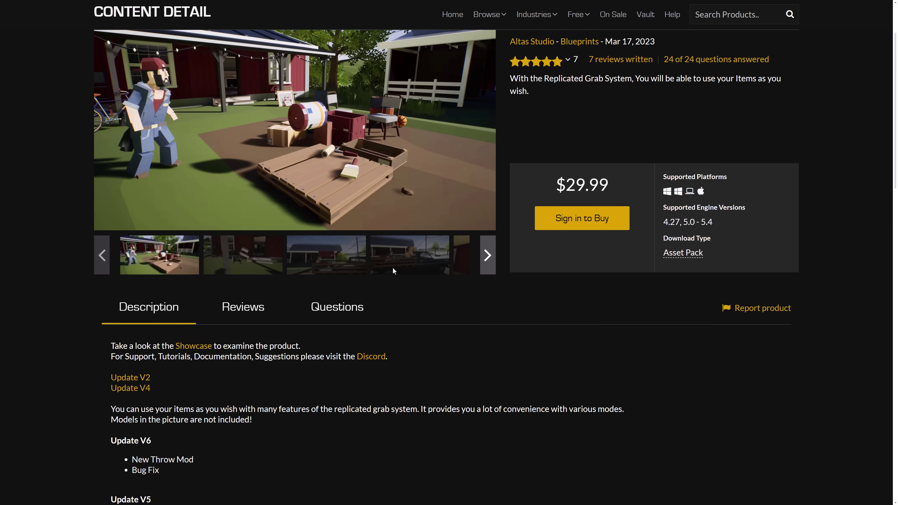
pyautogui.scroll(2, 392, 269)
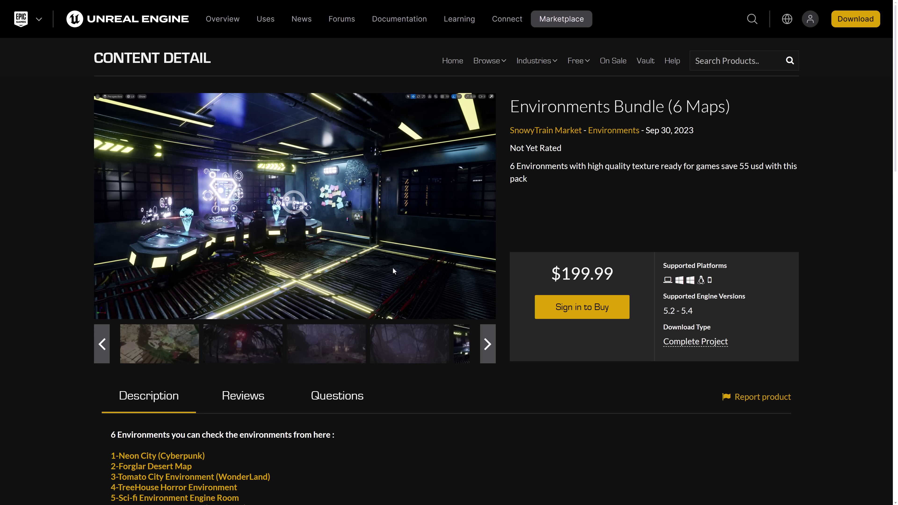
pyautogui.click(328, 335)
pyautogui.click(256, 348)
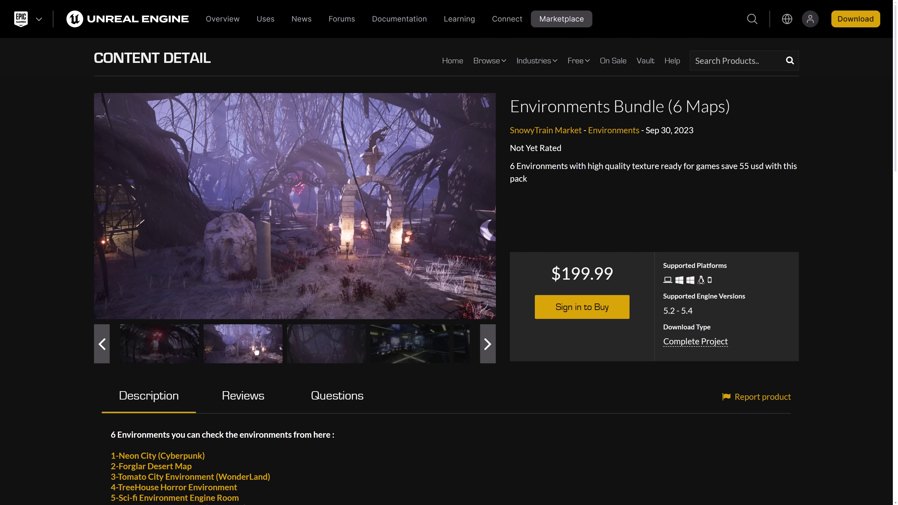
pyautogui.click(430, 342)
pyautogui.click(471, 343)
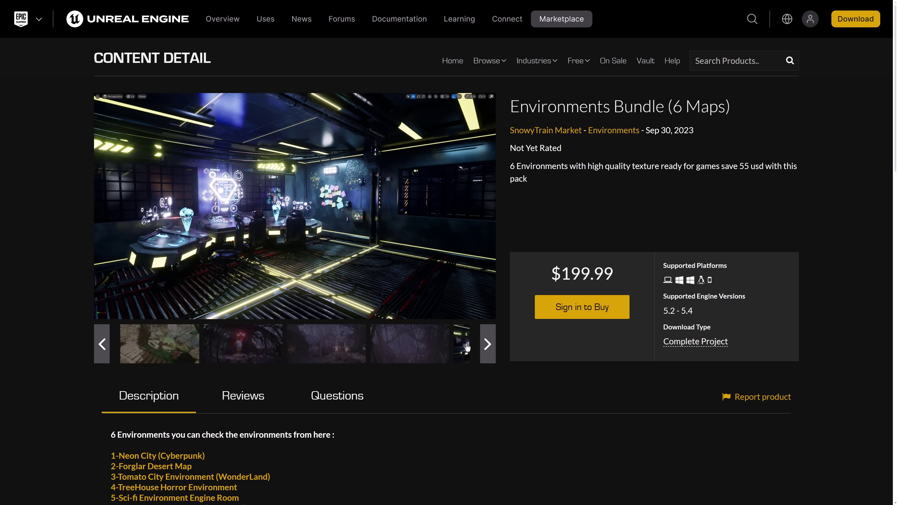
pyautogui.click(181, 354)
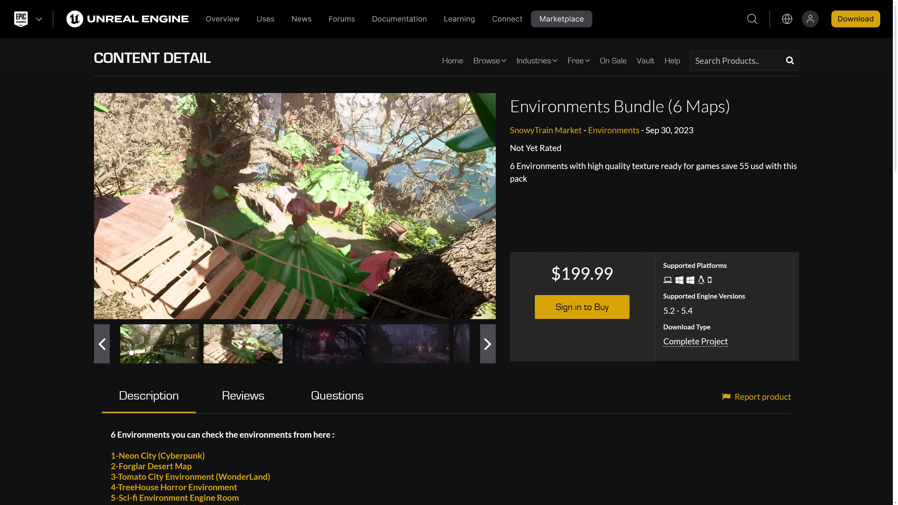
pyautogui.click(181, 355)
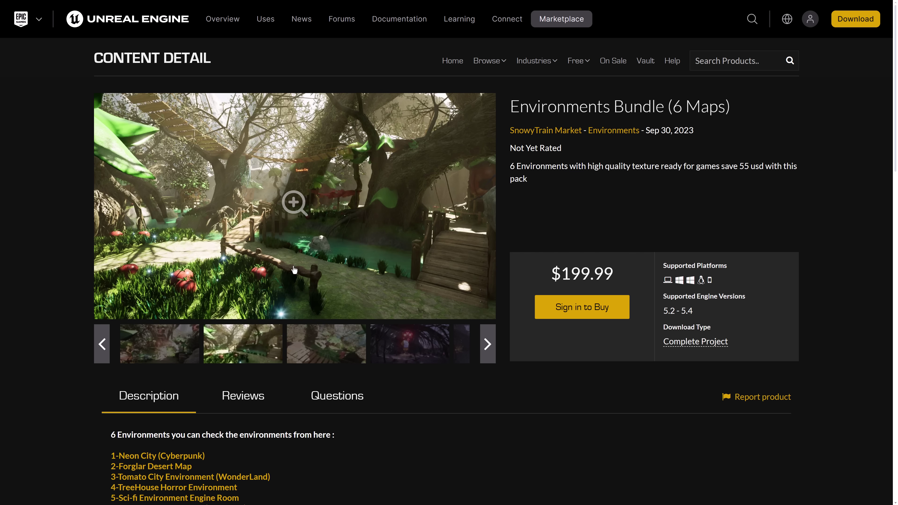
pyautogui.click(164, 346)
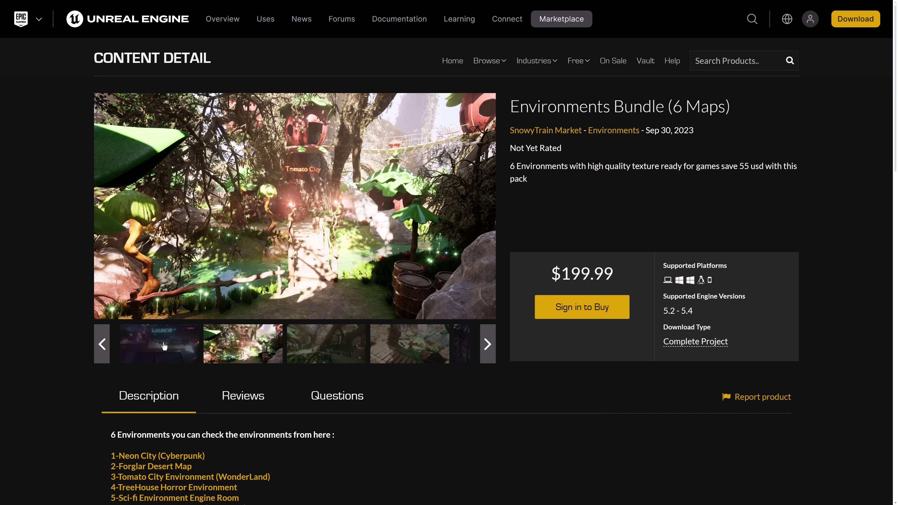